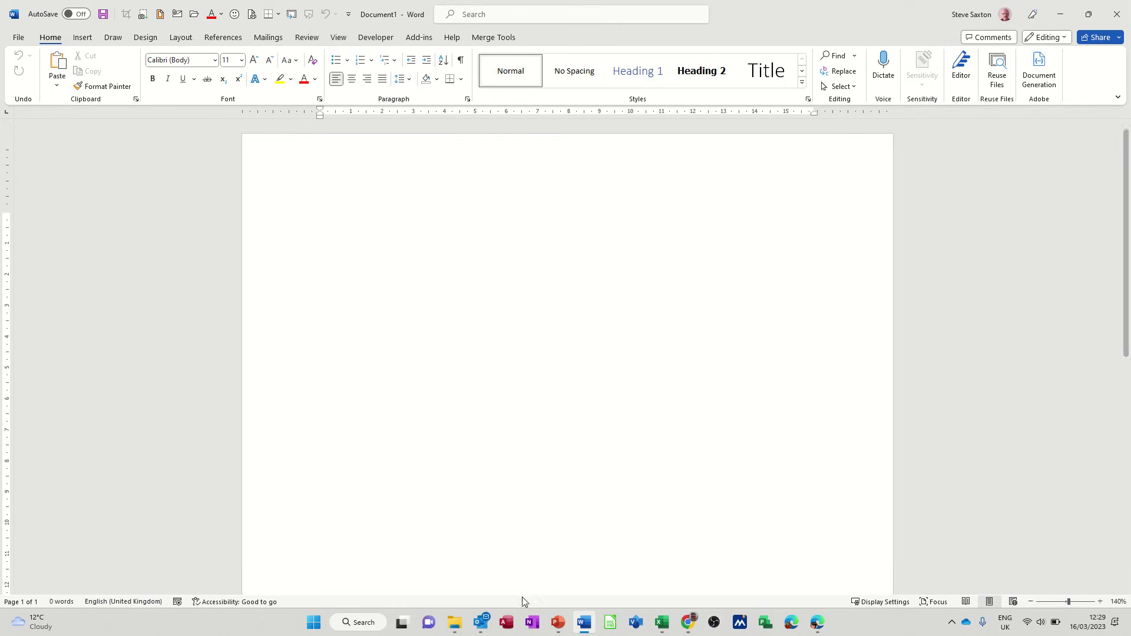
Step: Look over the Excel Merged Data 2022 workbook and the Merge folder, then close both
left_click(665, 623)
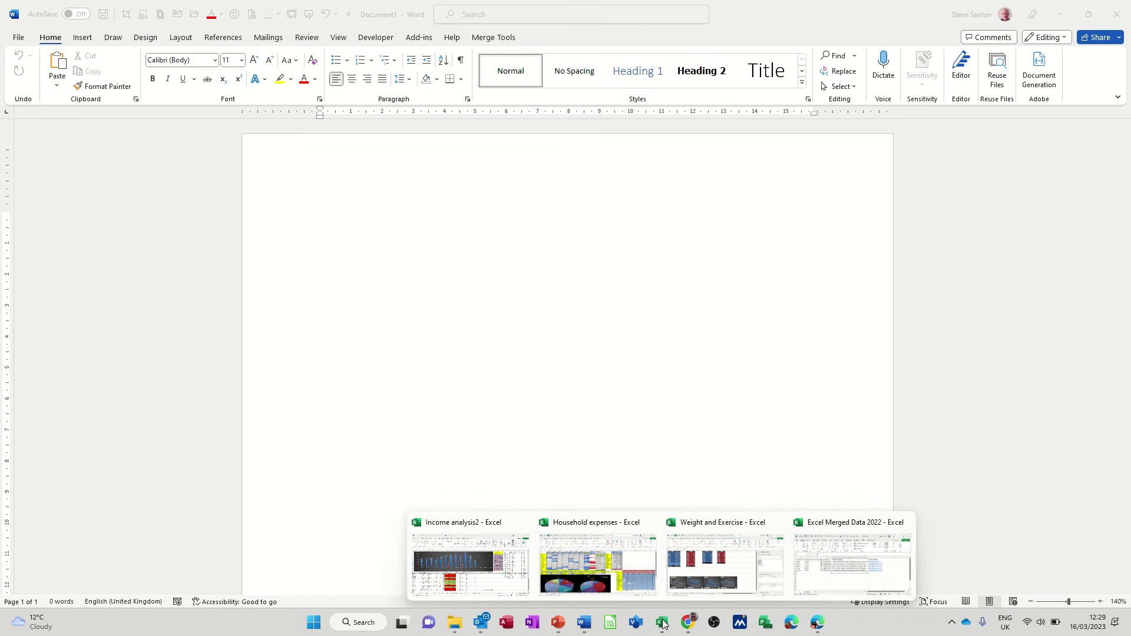
left_click(822, 580)
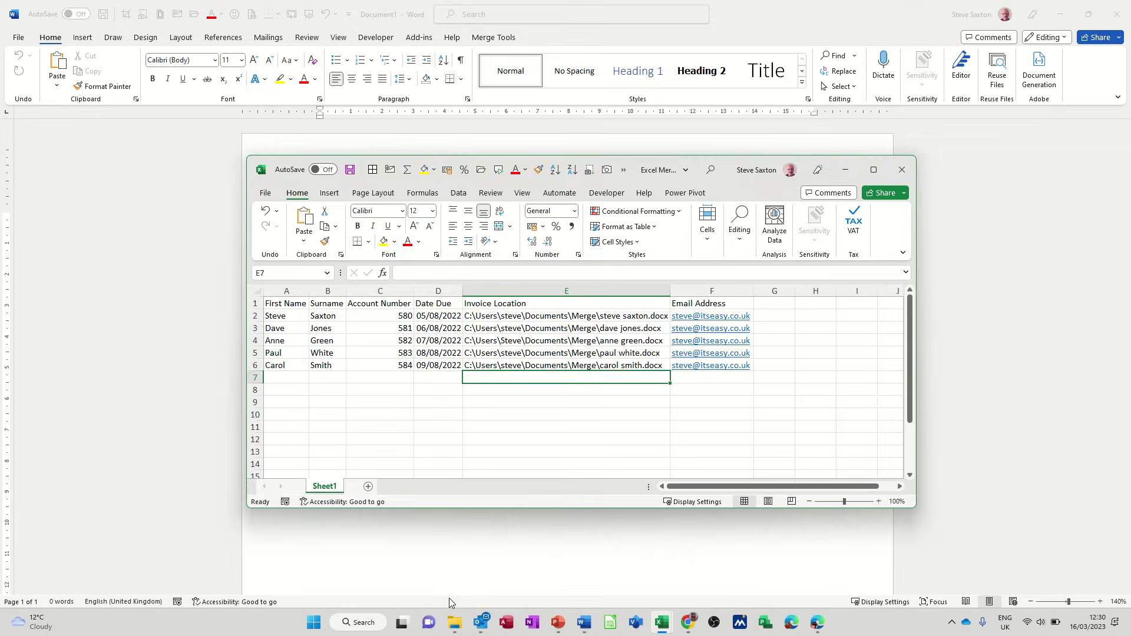
left_click(455, 622)
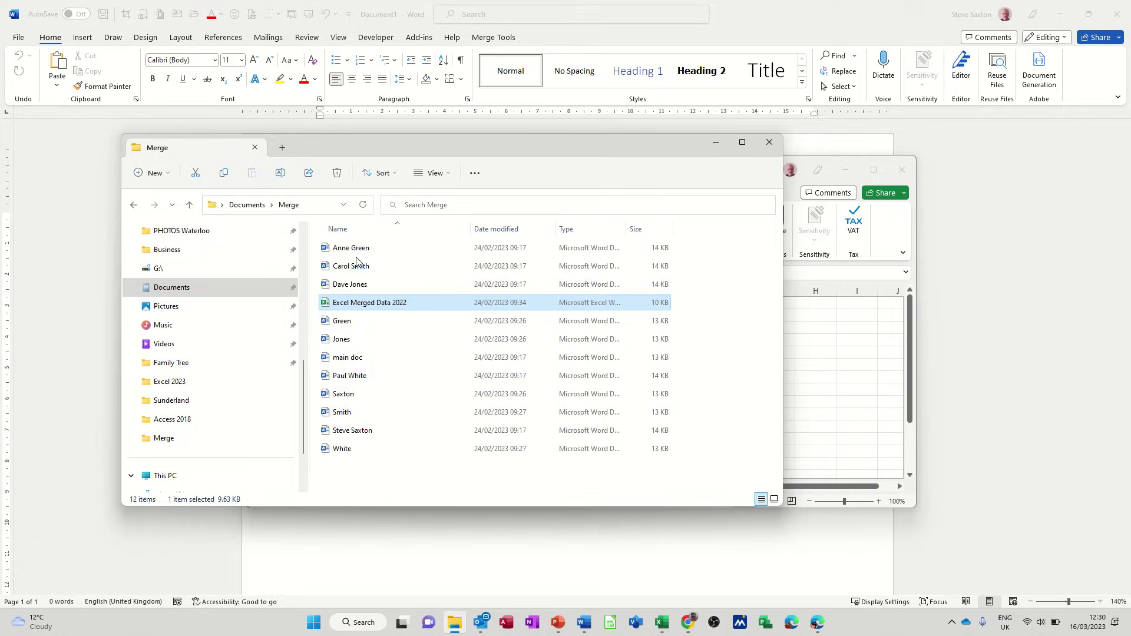
left_click(715, 142)
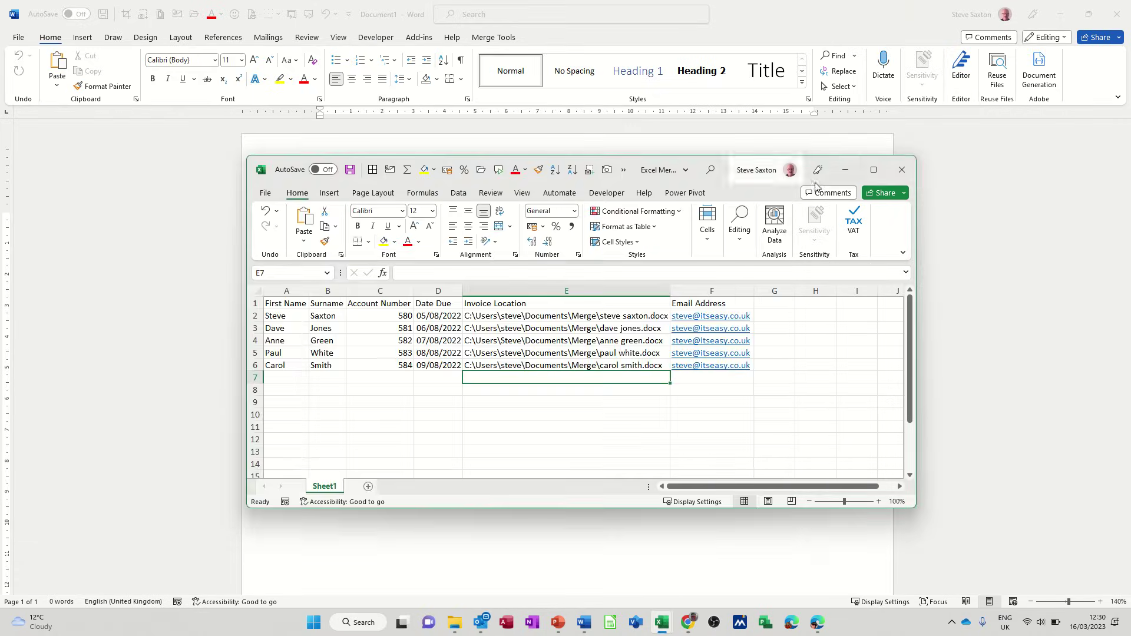
left_click(901, 170)
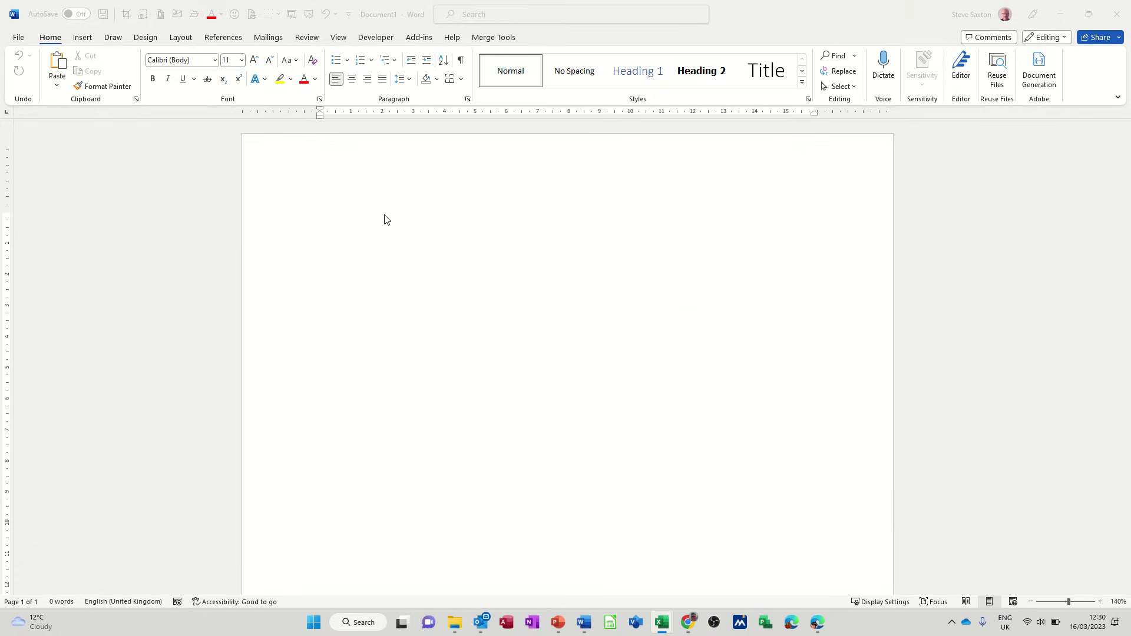
Step: In the blank document, check the Merge Tools add-in commands and return to Mailings
left_click(354, 222)
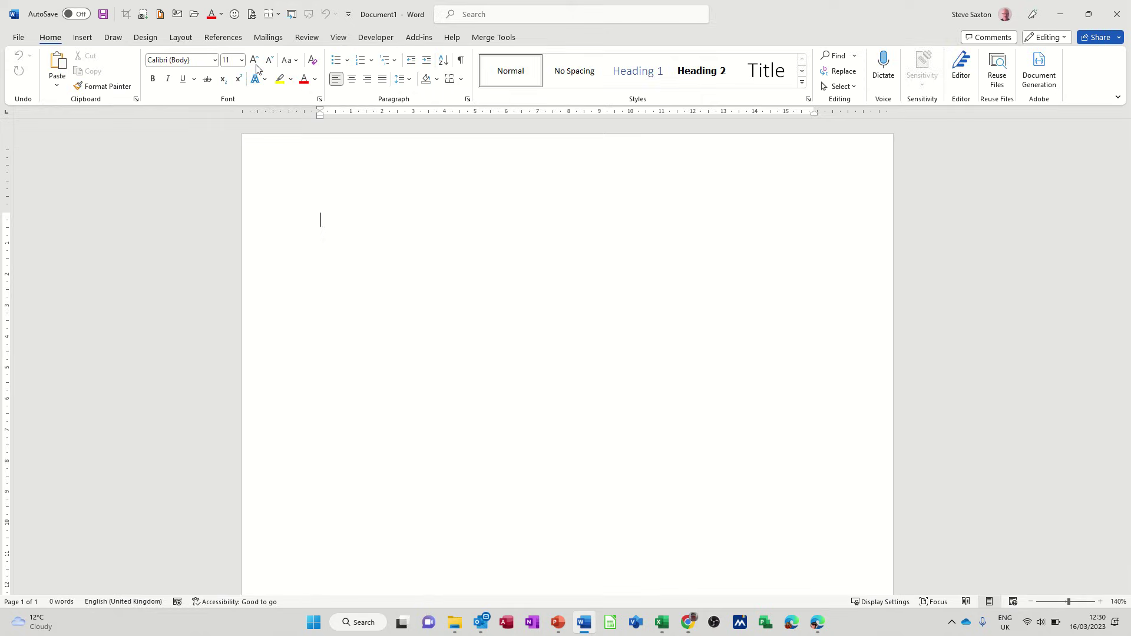
left_click(272, 38)
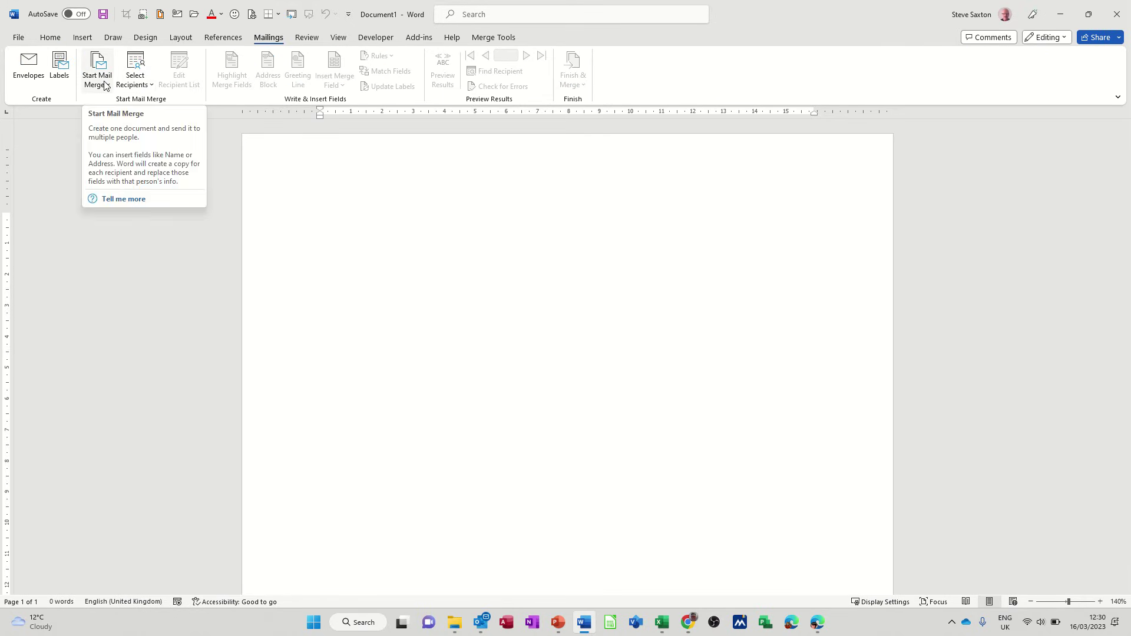
left_click(491, 38)
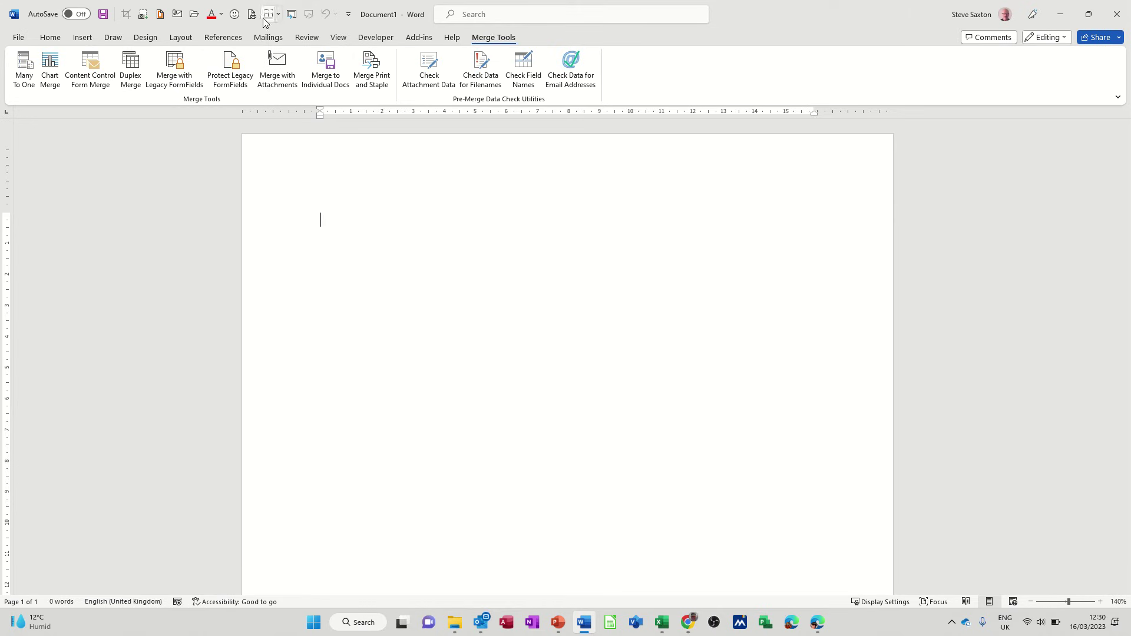
left_click(268, 37)
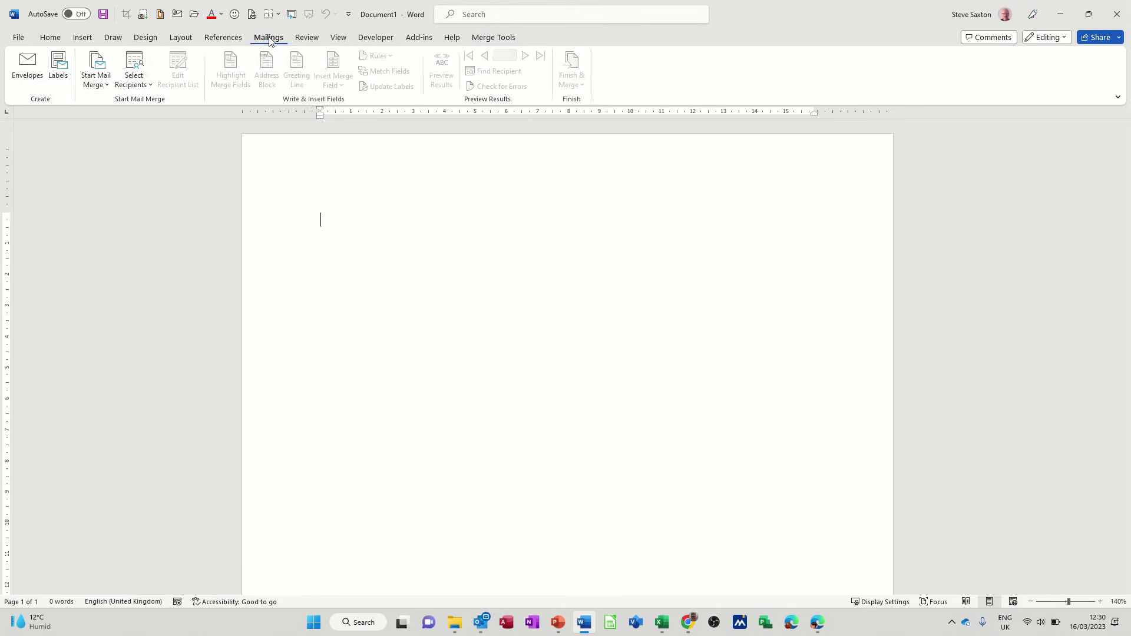
Step: Set up a Letters merge using Sheet1 of Excel Merged Data 2022, keeping all five recipients
left_click(97, 74)
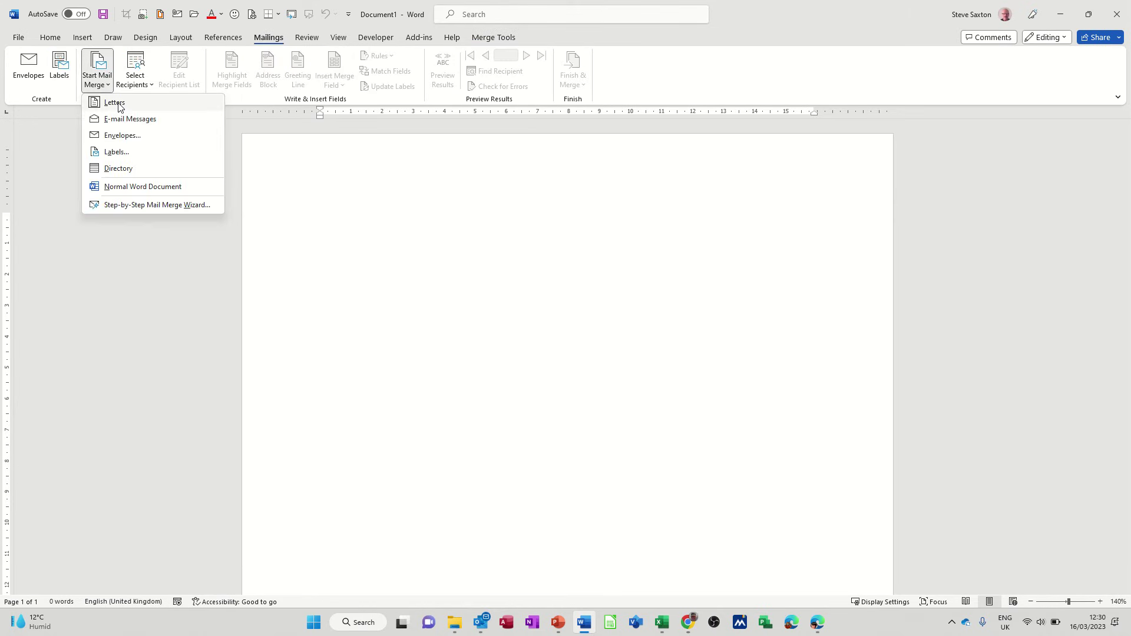
left_click(119, 105)
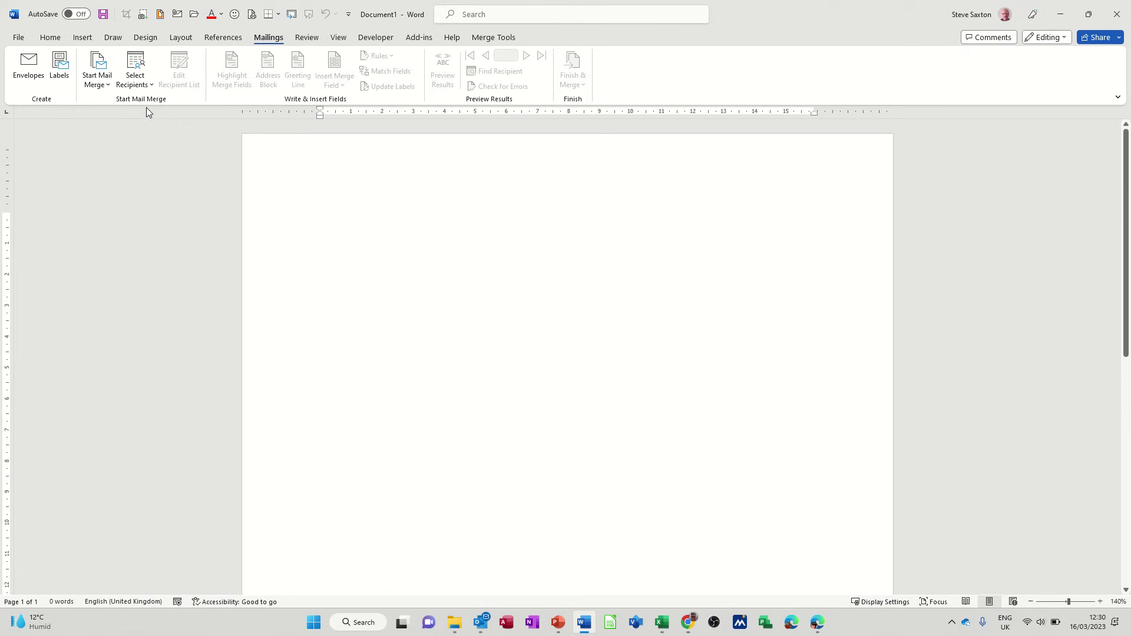
left_click(150, 85)
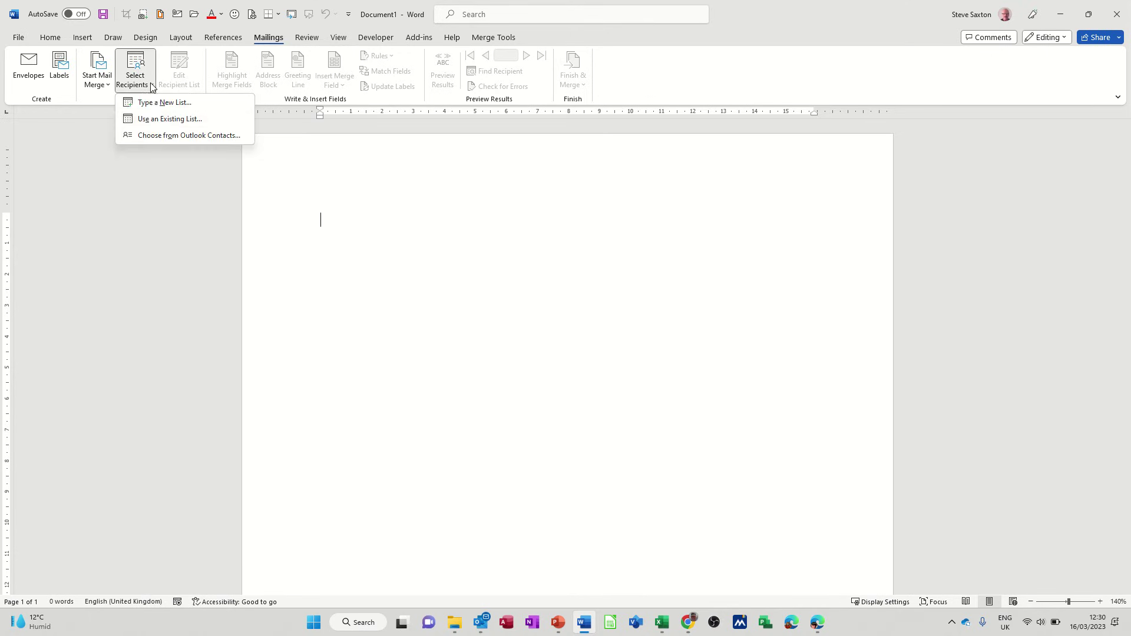
left_click(160, 123)
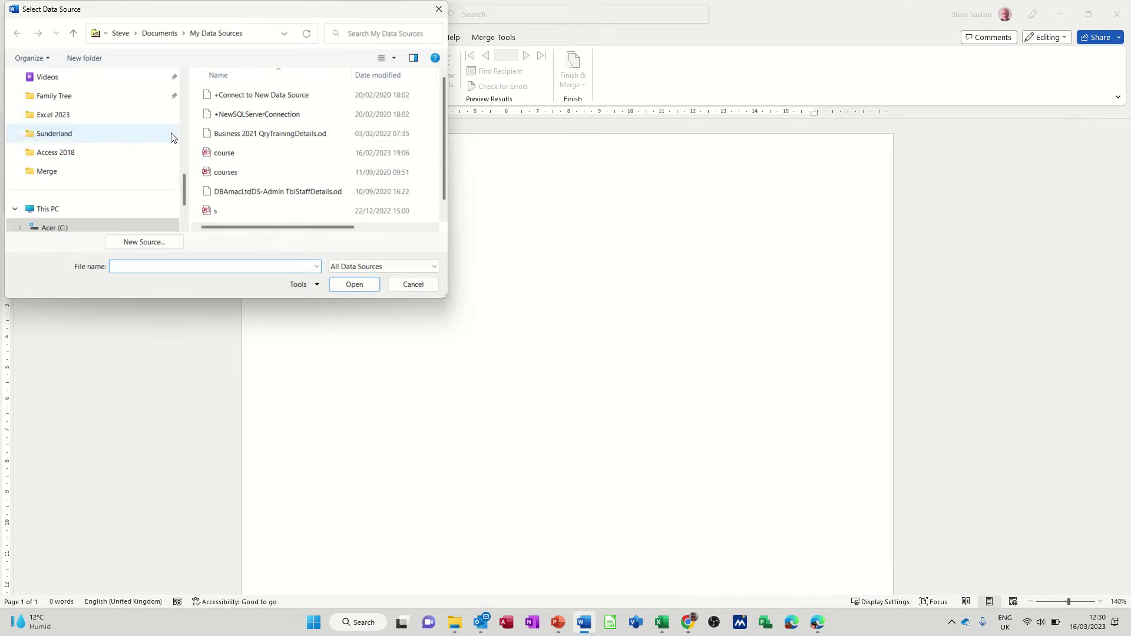
left_click(76, 171)
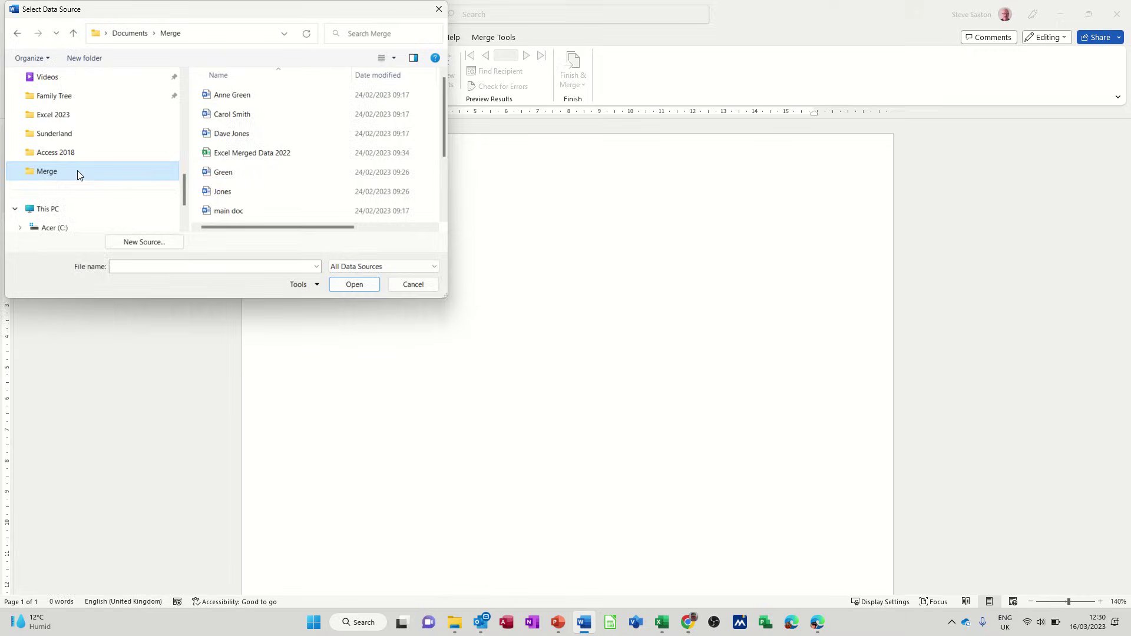
double_click(254, 153)
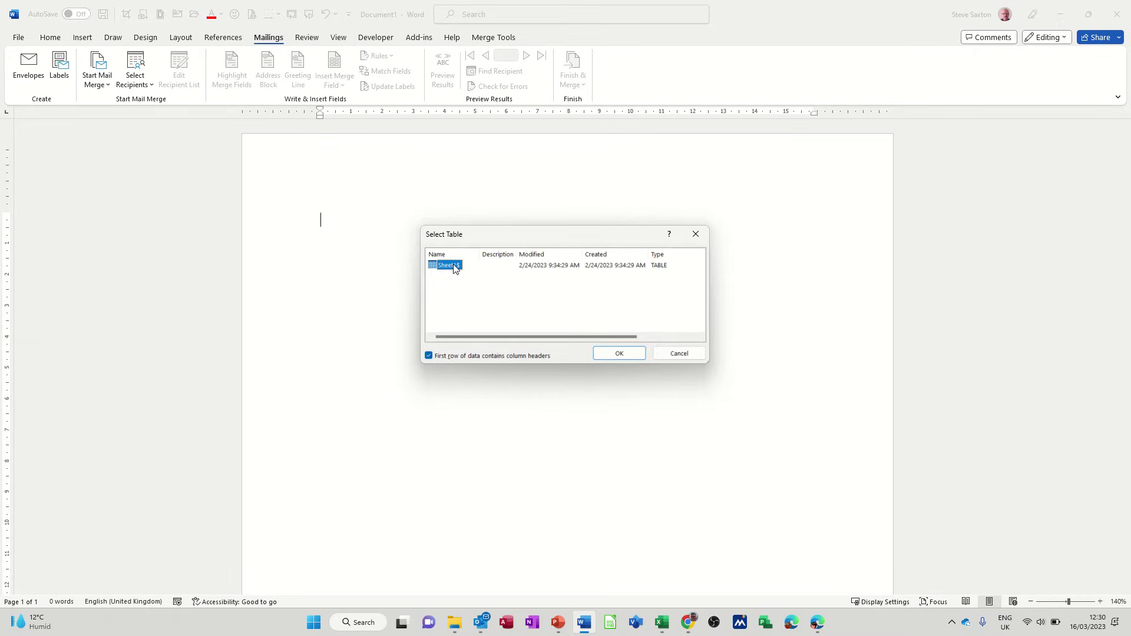
left_click(616, 354)
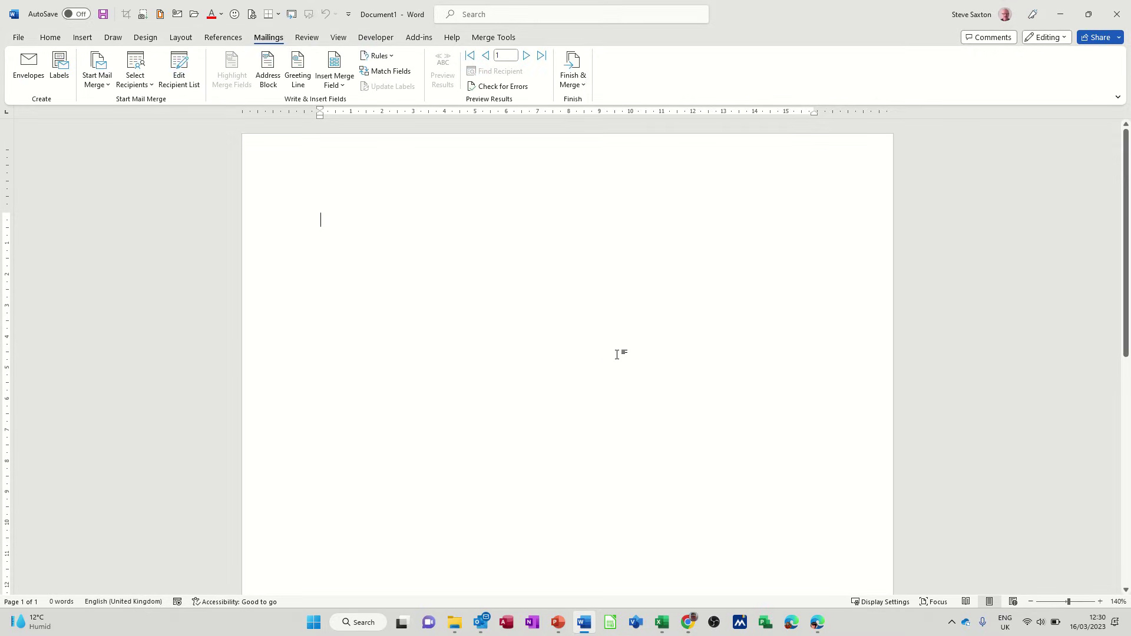
left_click(179, 69)
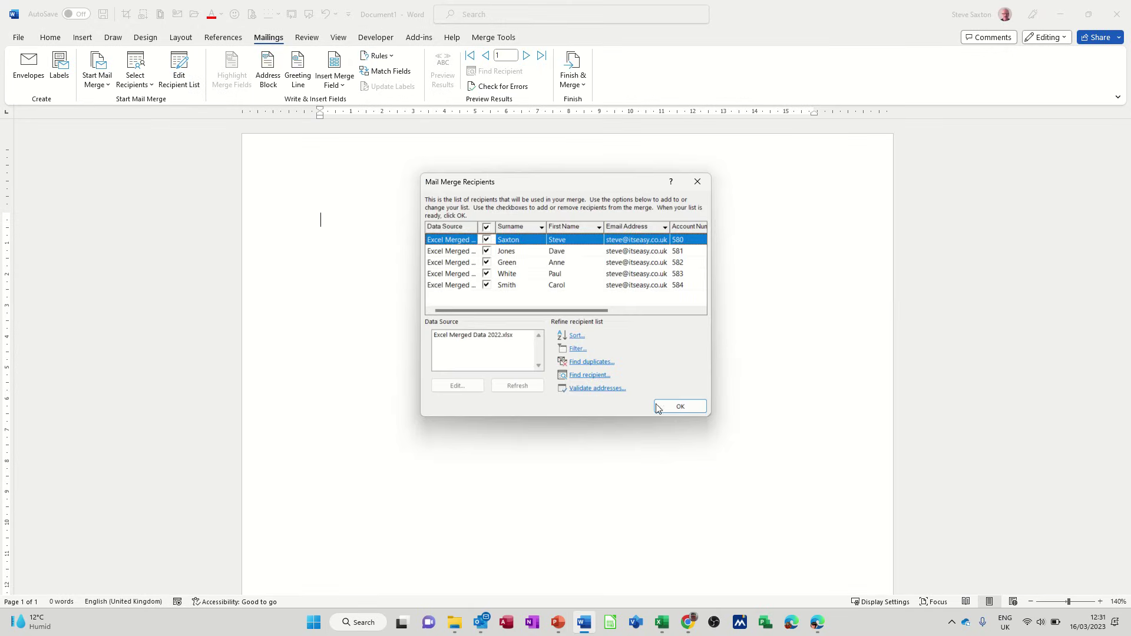
left_click(678, 406)
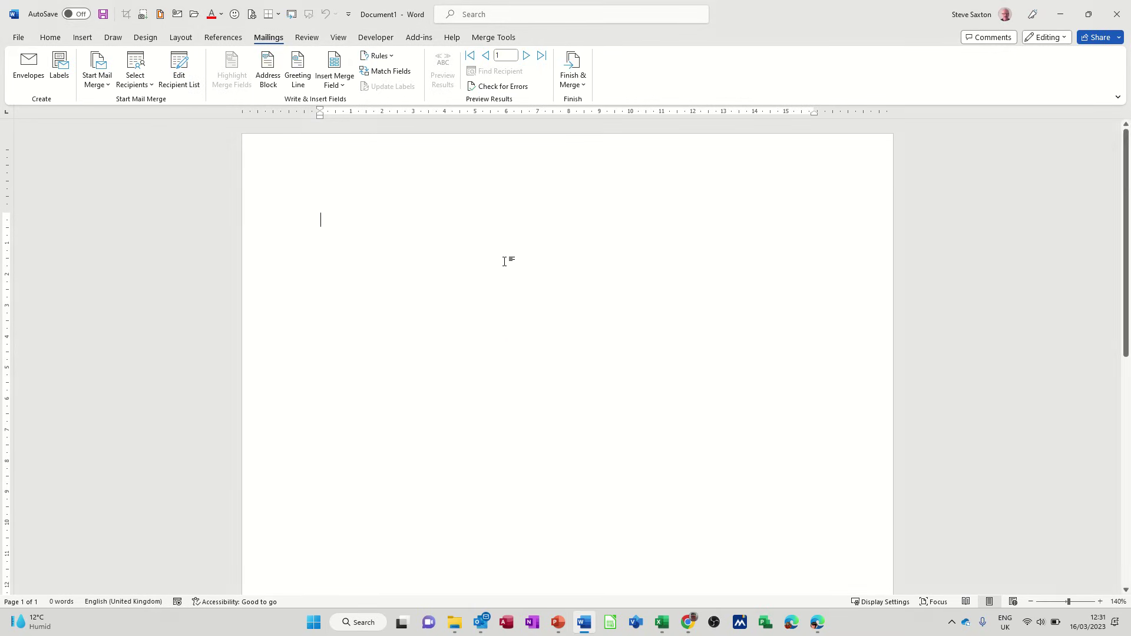
Step: Insert the First_Name and Surname merge fields and preview them with real recipient data
left_click(346, 87)
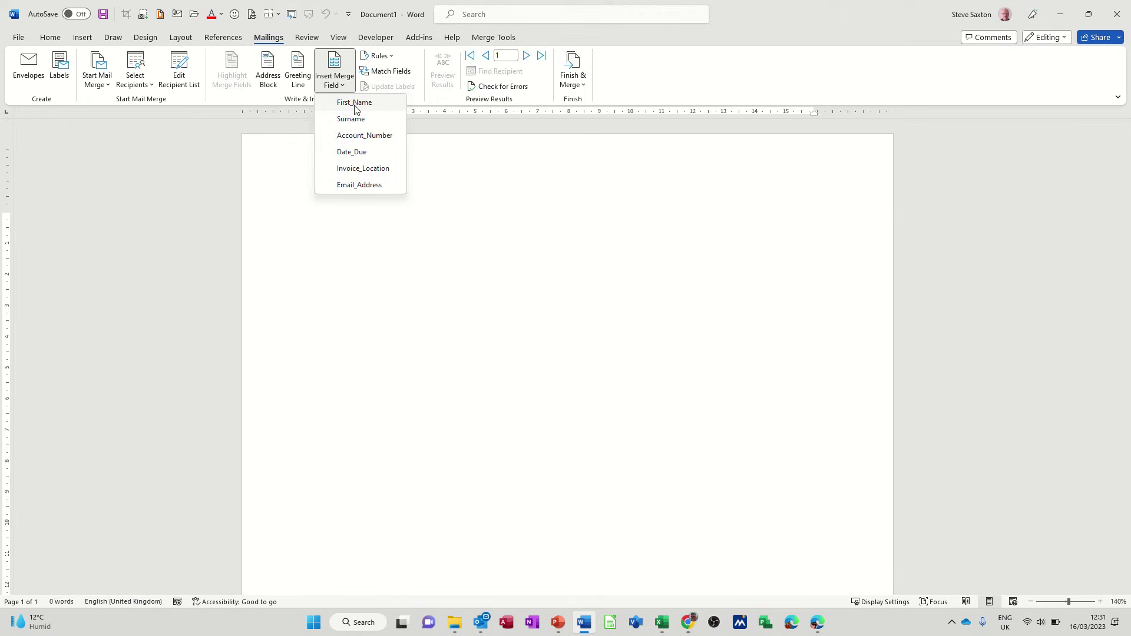
left_click(353, 104)
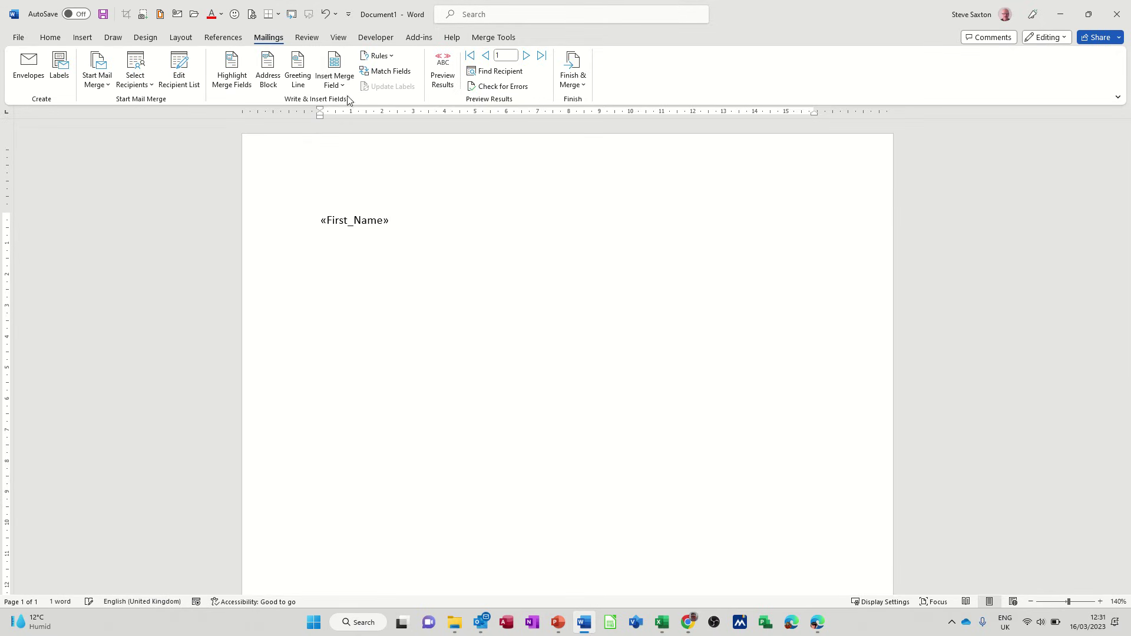
left_click(334, 83)
left_click(352, 120)
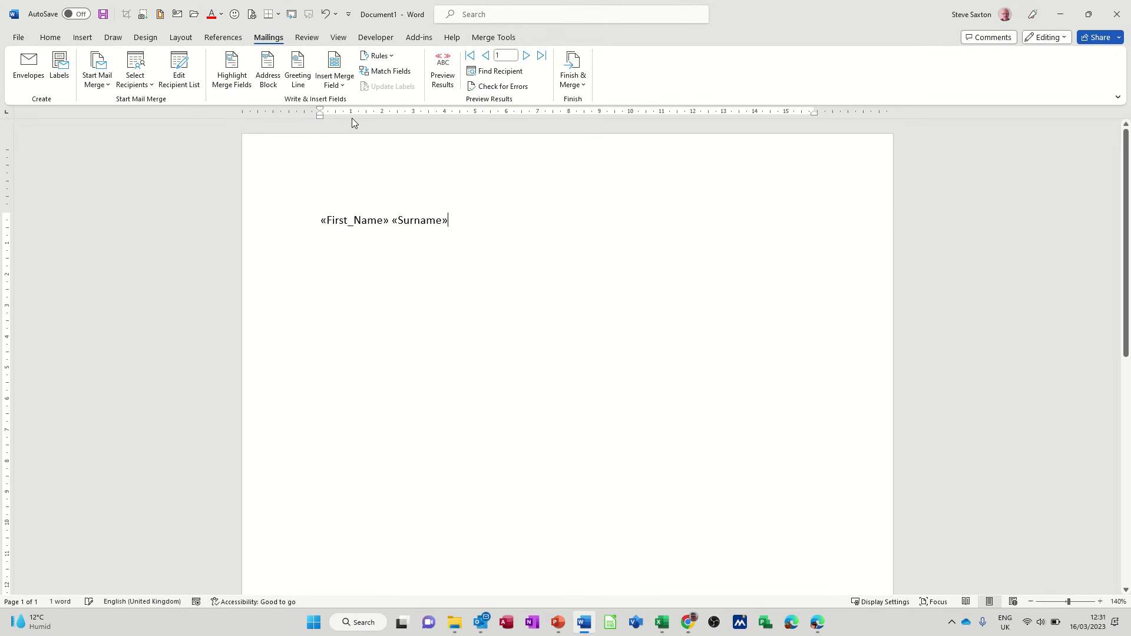
left_click(443, 72)
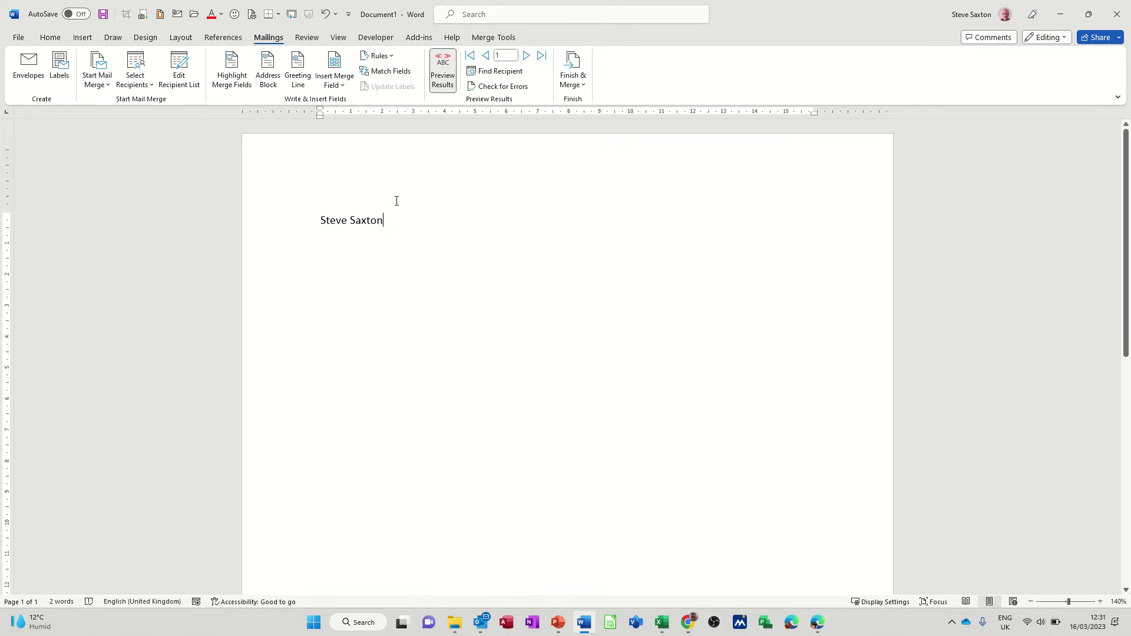
Step: Type 'Dear' before the merged name and add the line 'Here is your invoice' below
left_click(318, 219)
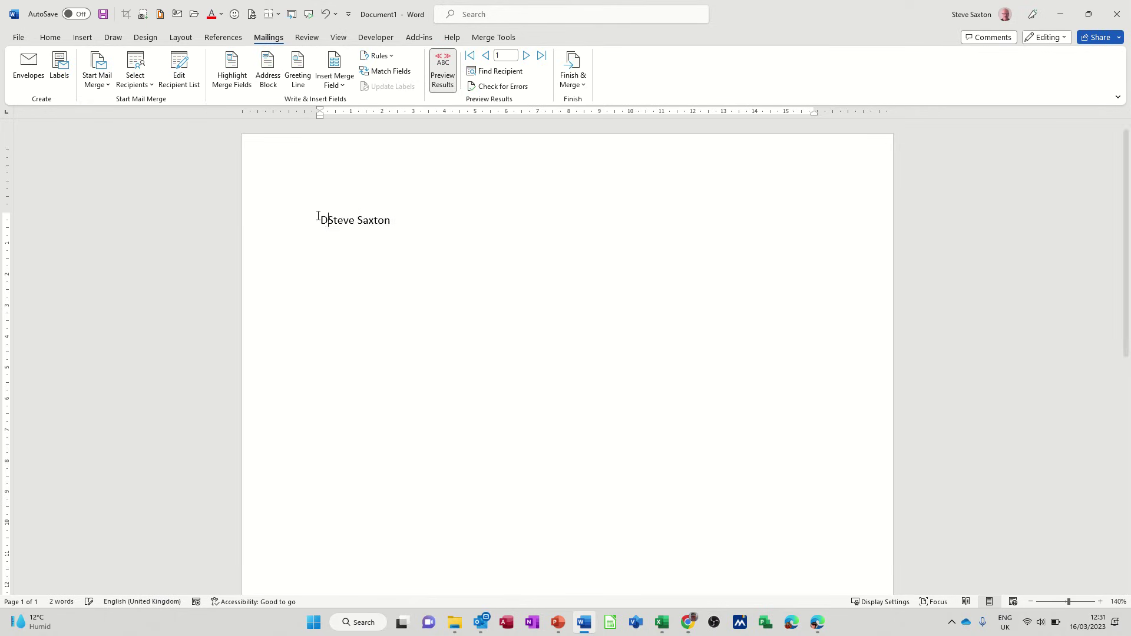
type("Dear")
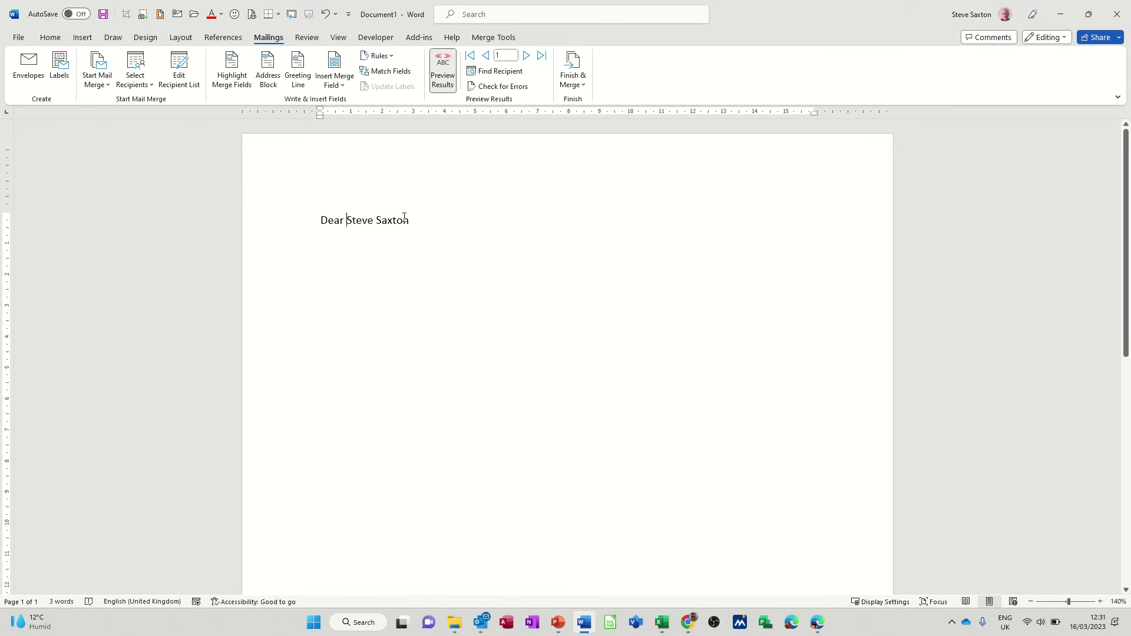
key("Return")
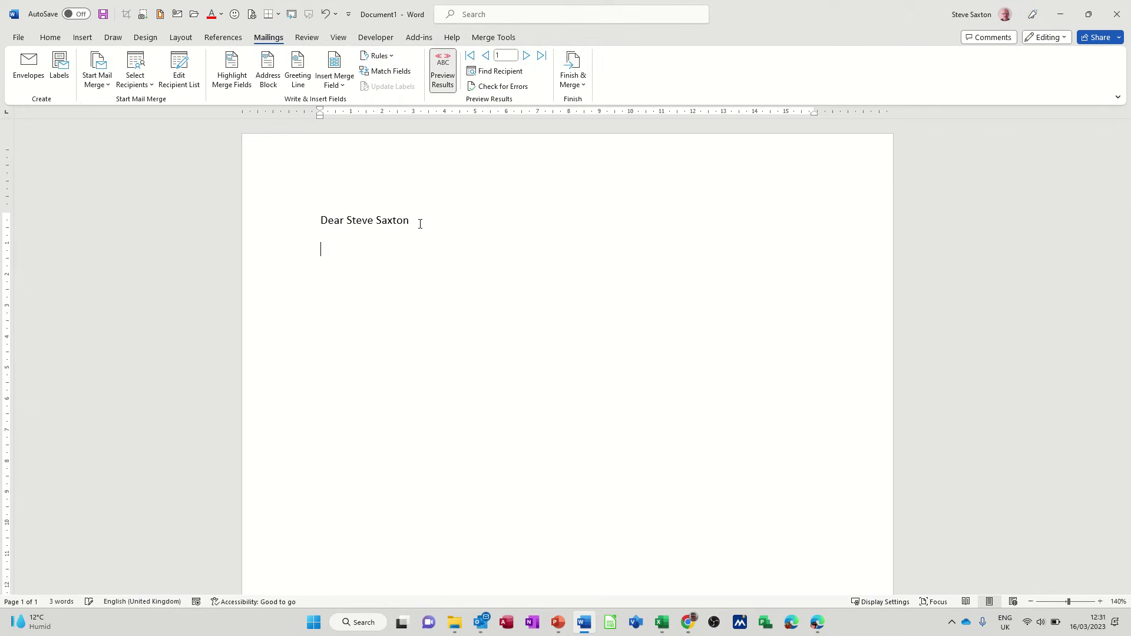
type("here is yourinvoice")
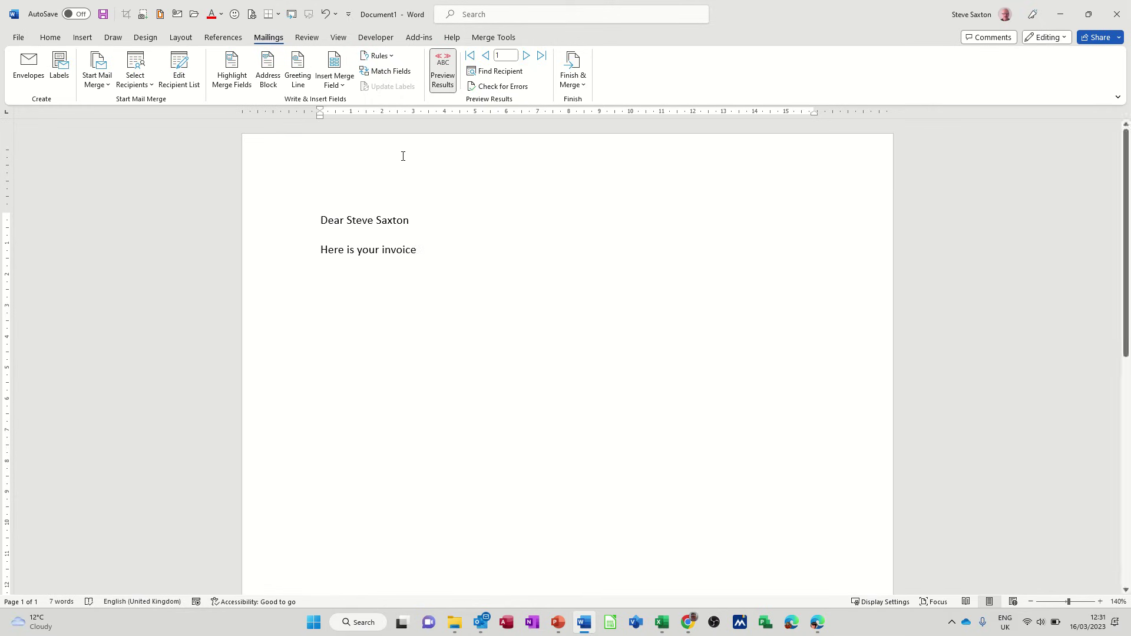
Step: Add the Account_Number merge field and the text 'for account number' to the invoice line
left_click(342, 86)
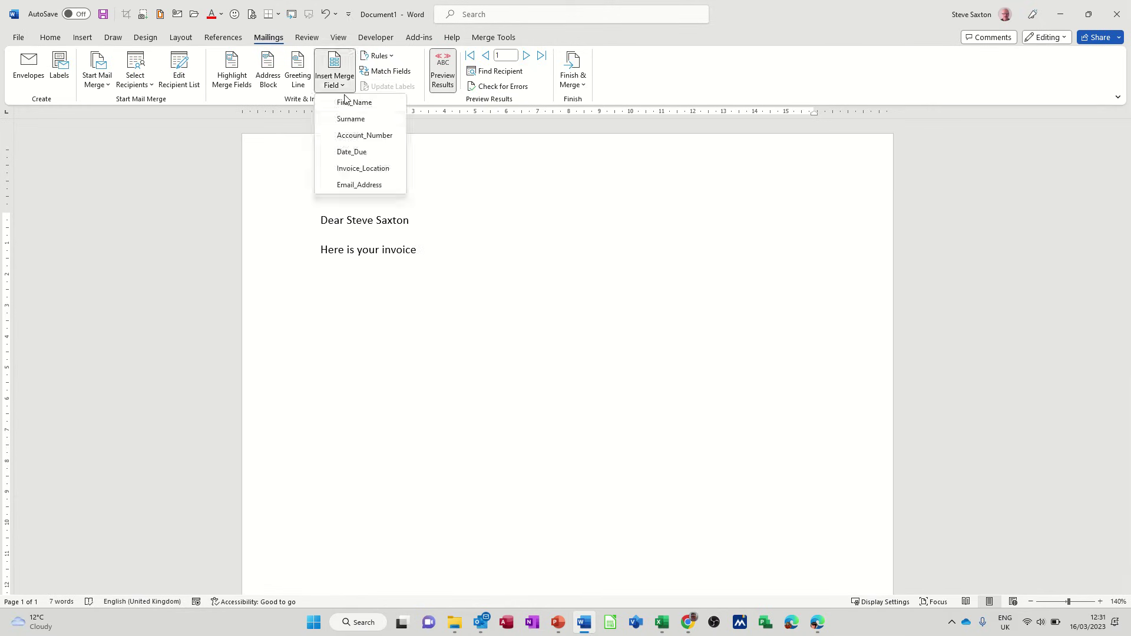
left_click(387, 141)
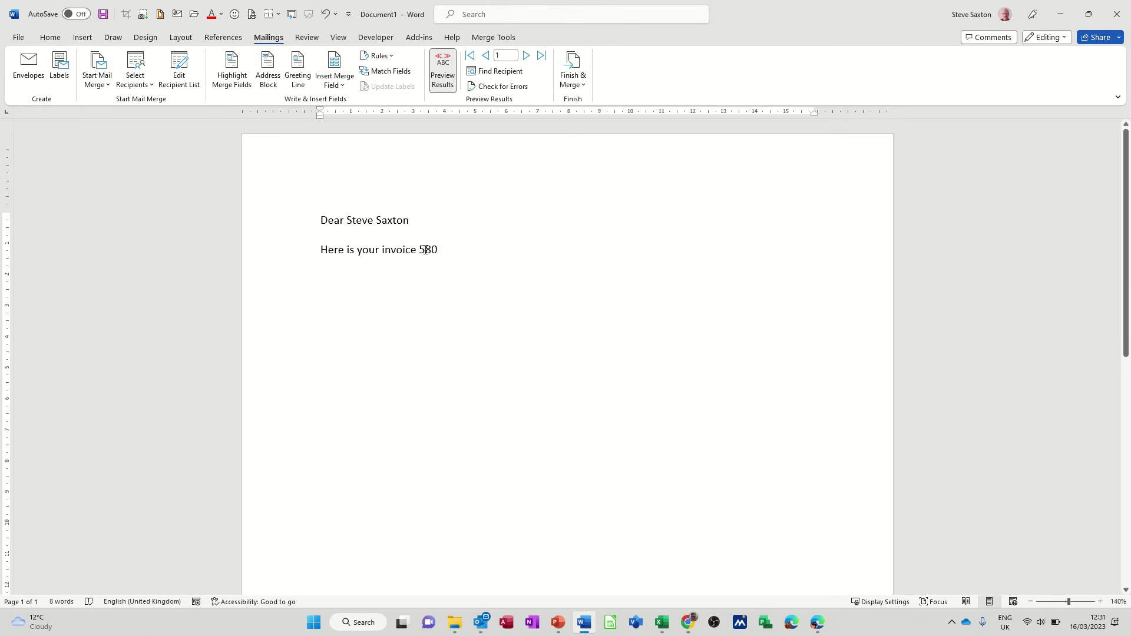
type("for acco")
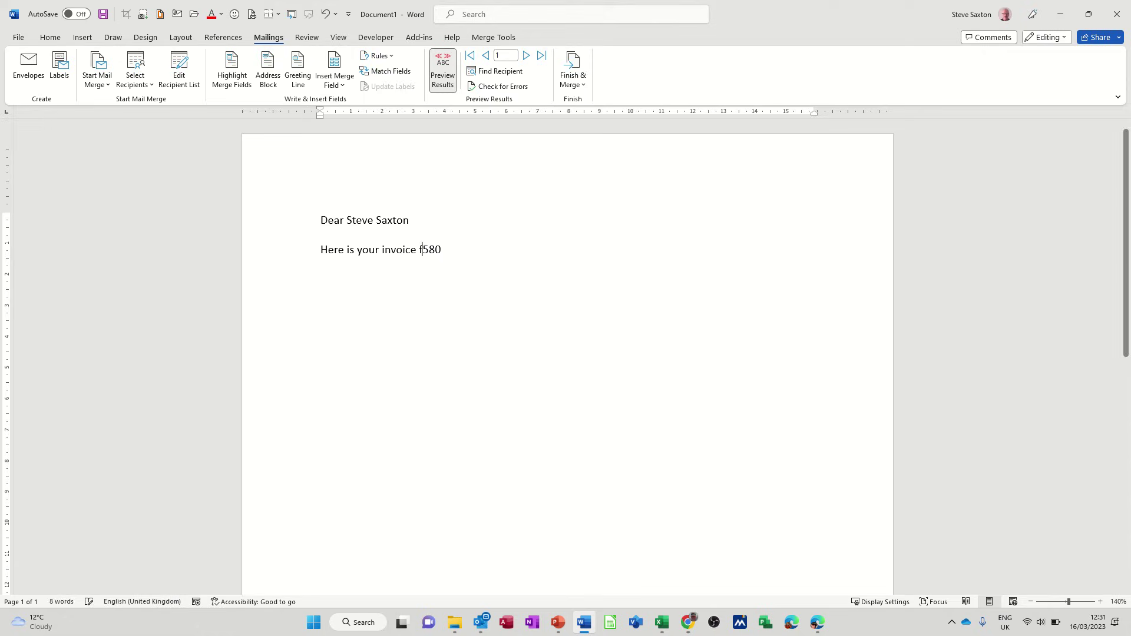
type("unt")
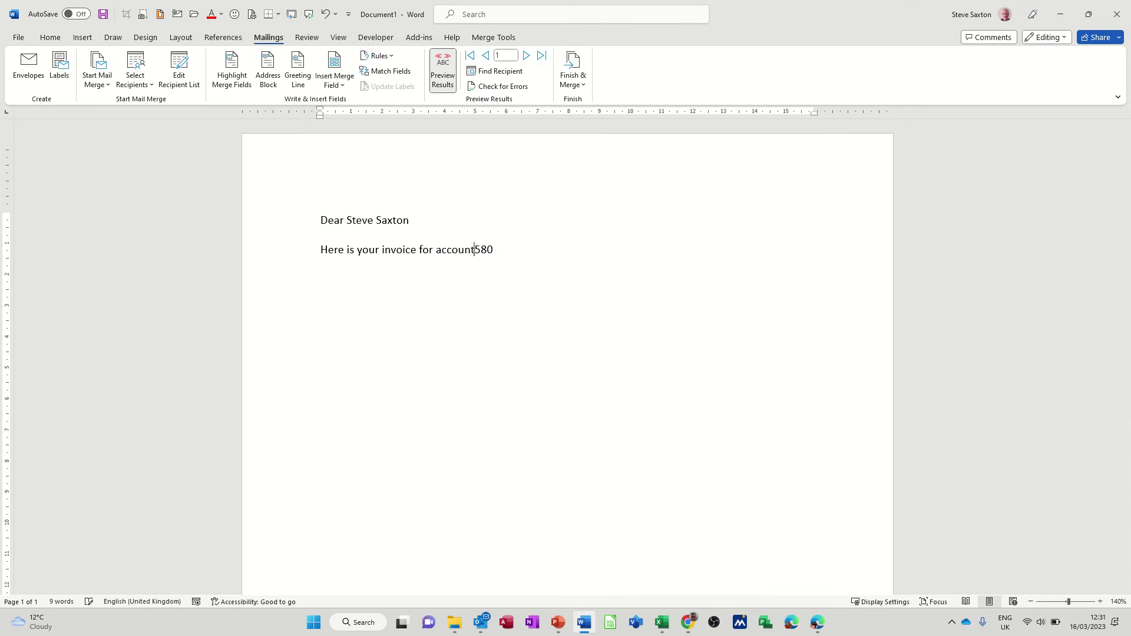
type(" numbe")
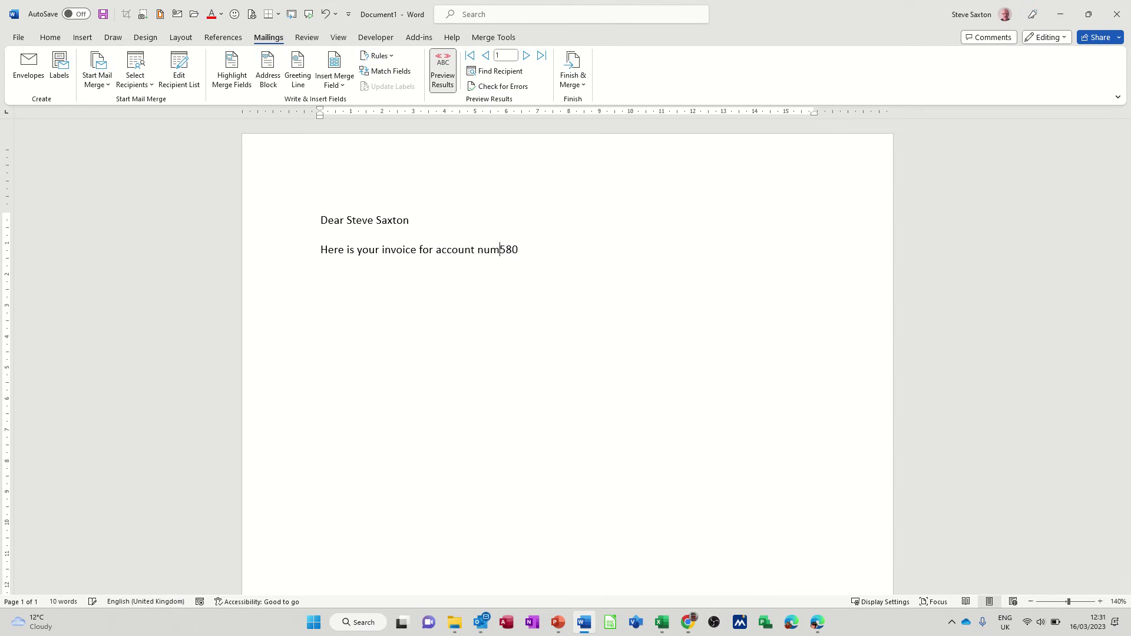
type("r")
Step: Add 'which due on' with the Date_Due field, then toggle Preview Results off and on
left_click(547, 249)
type("which due on")
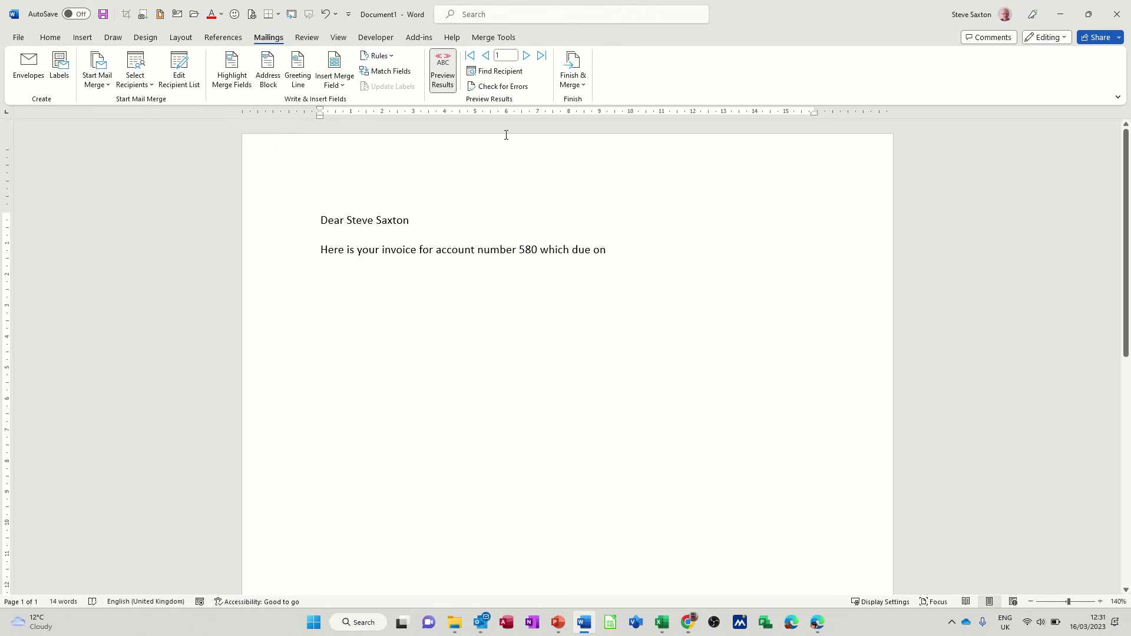
left_click(333, 82)
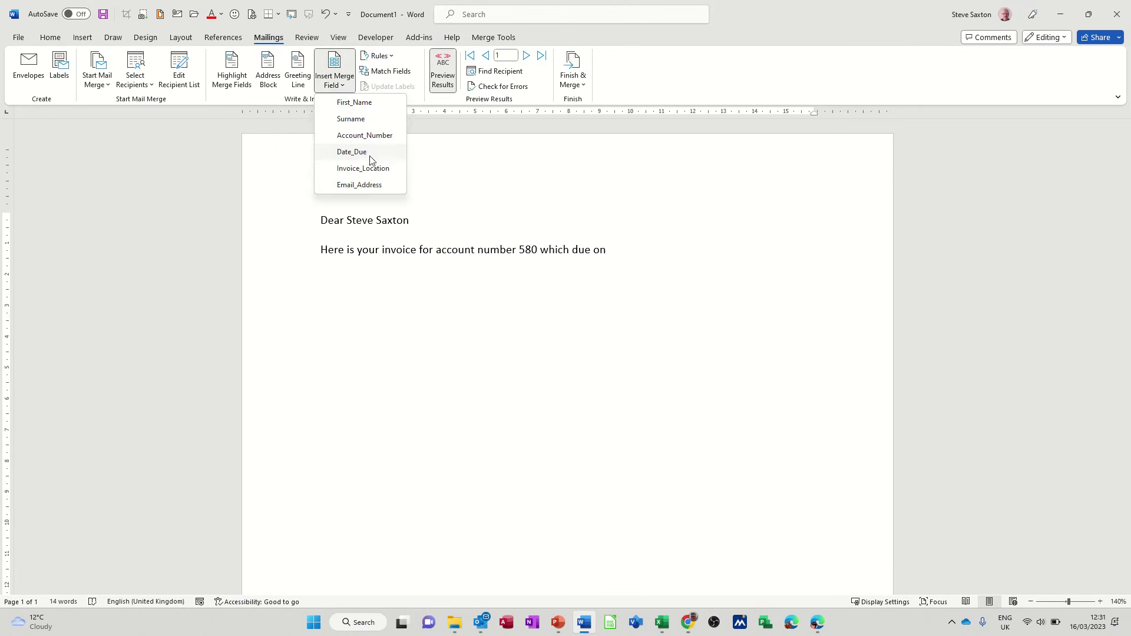
left_click(361, 151)
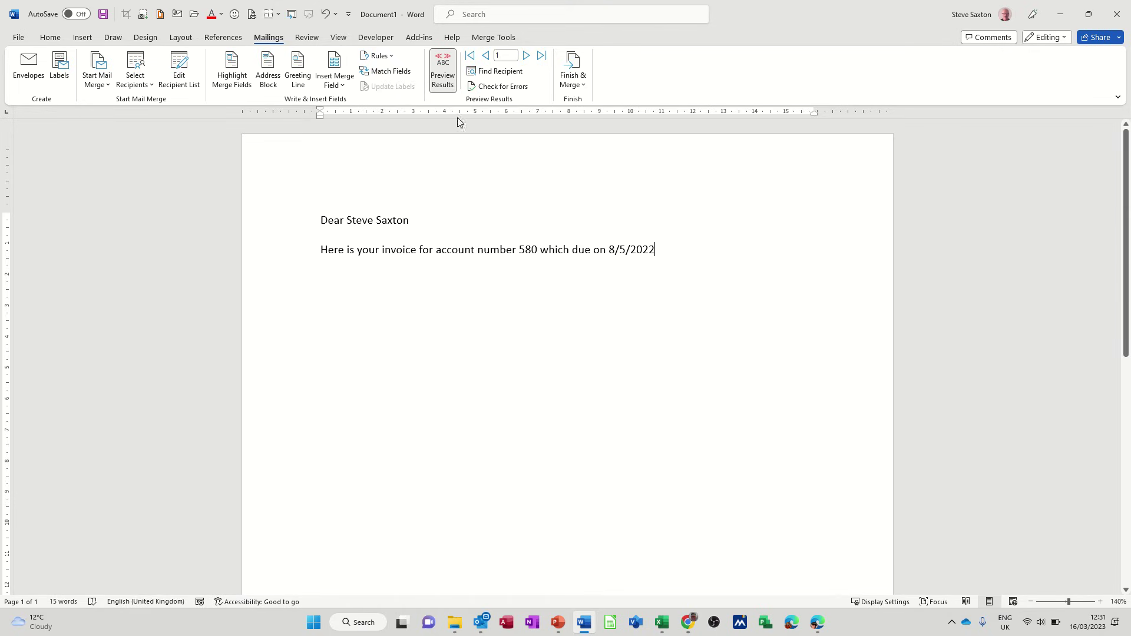
left_click(445, 82)
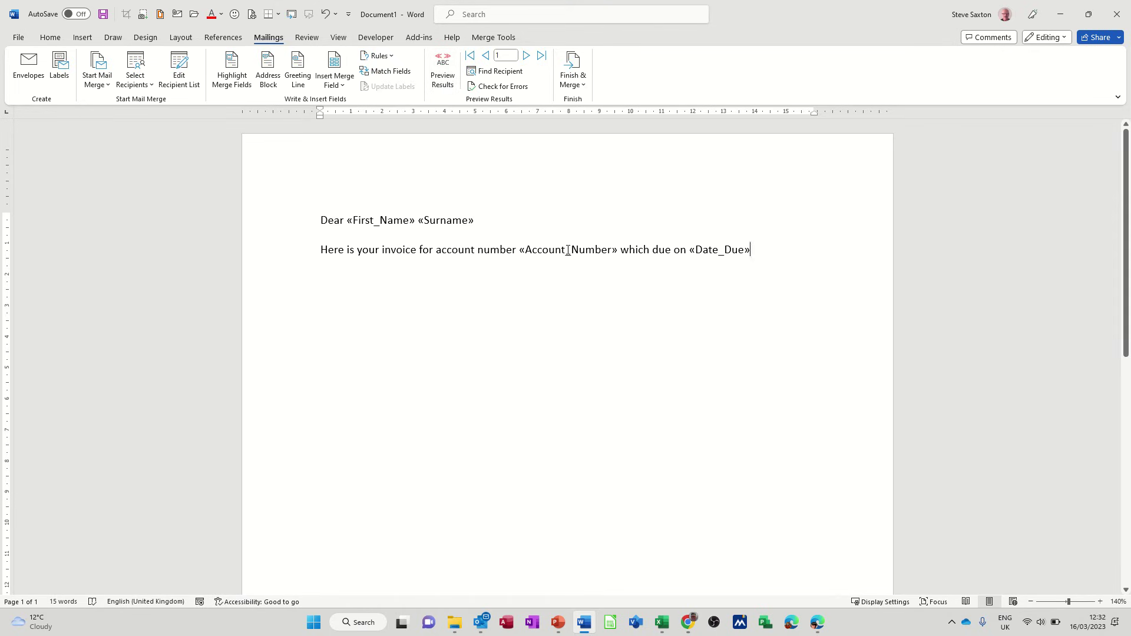
left_click(443, 74)
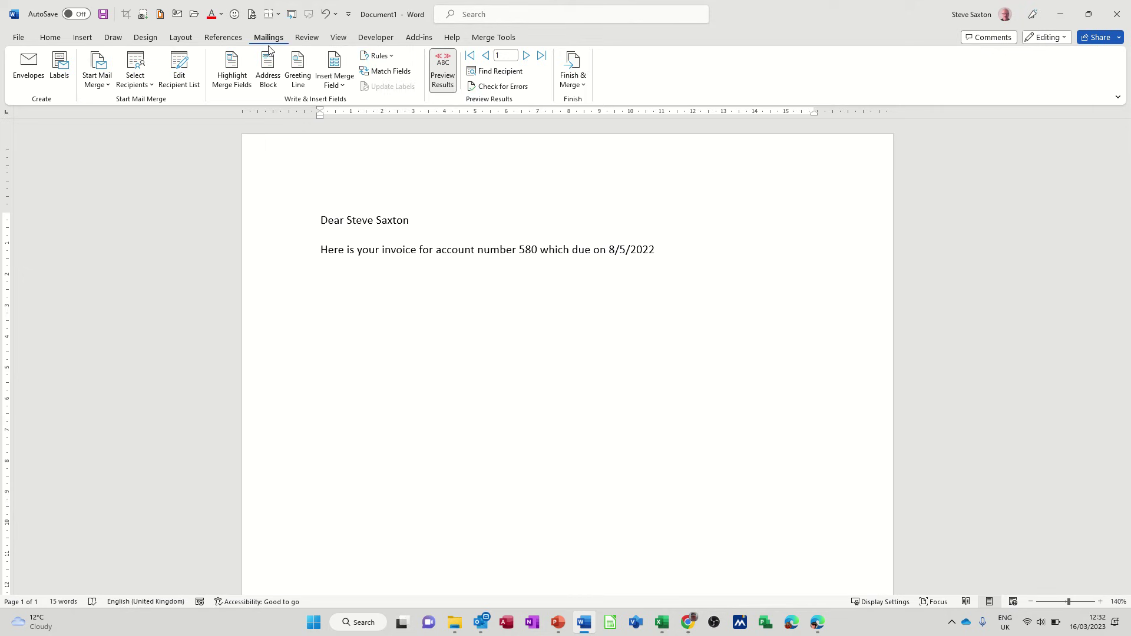
Step: Save the letter as 'main letter merge' in the Documents folder
left_click(104, 15)
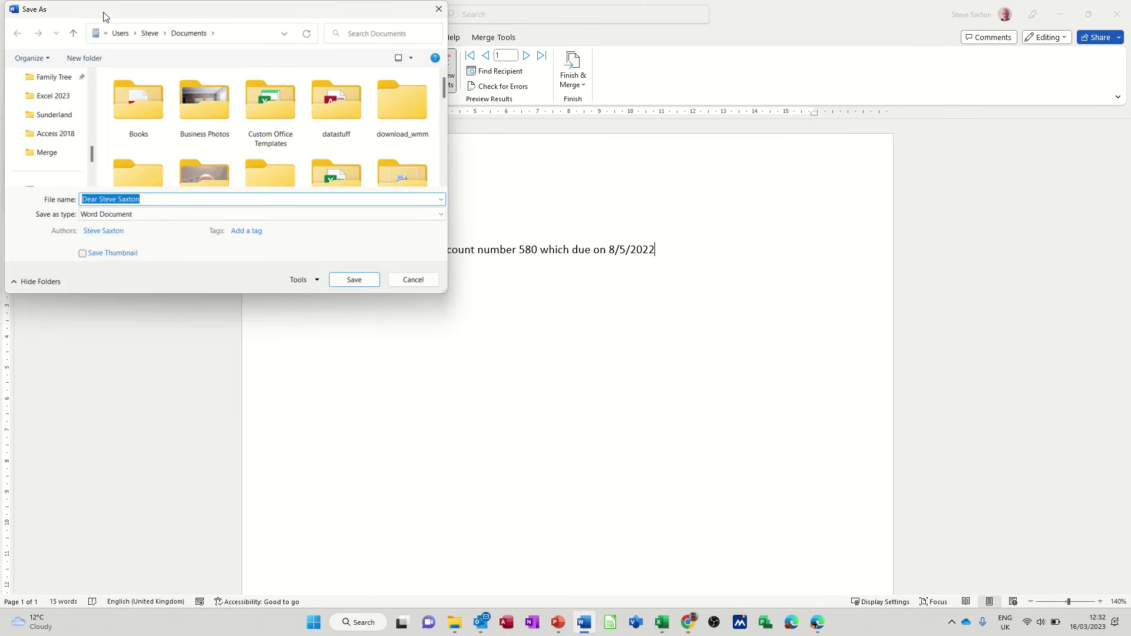
type("main leeter merge")
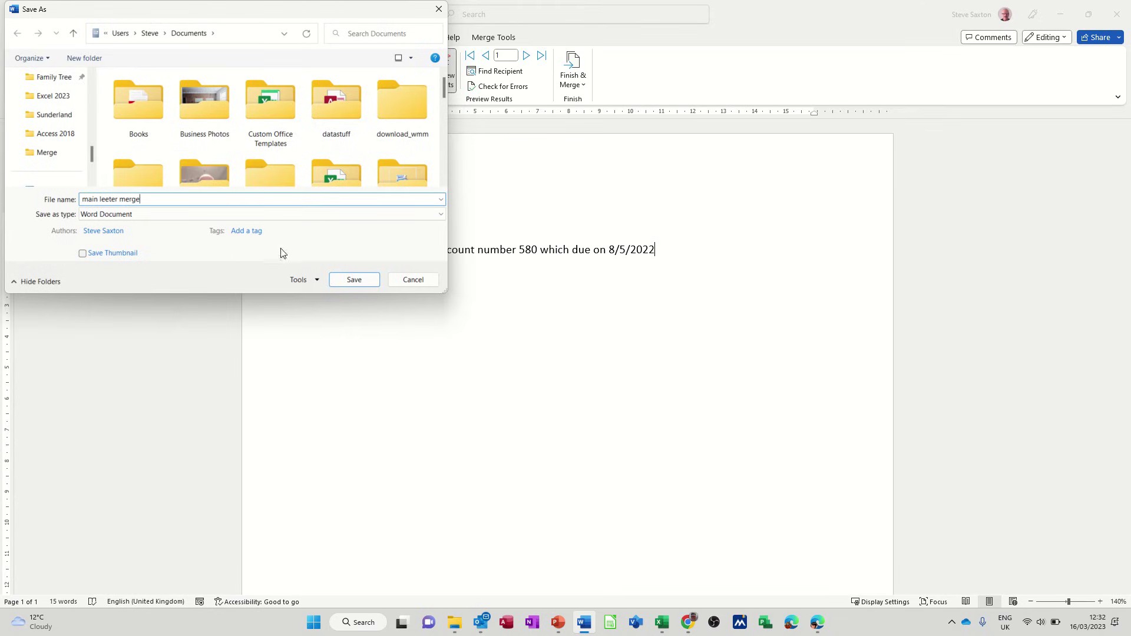
left_click(109, 199)
key("BackSpace")
type("t")
left_click(353, 280)
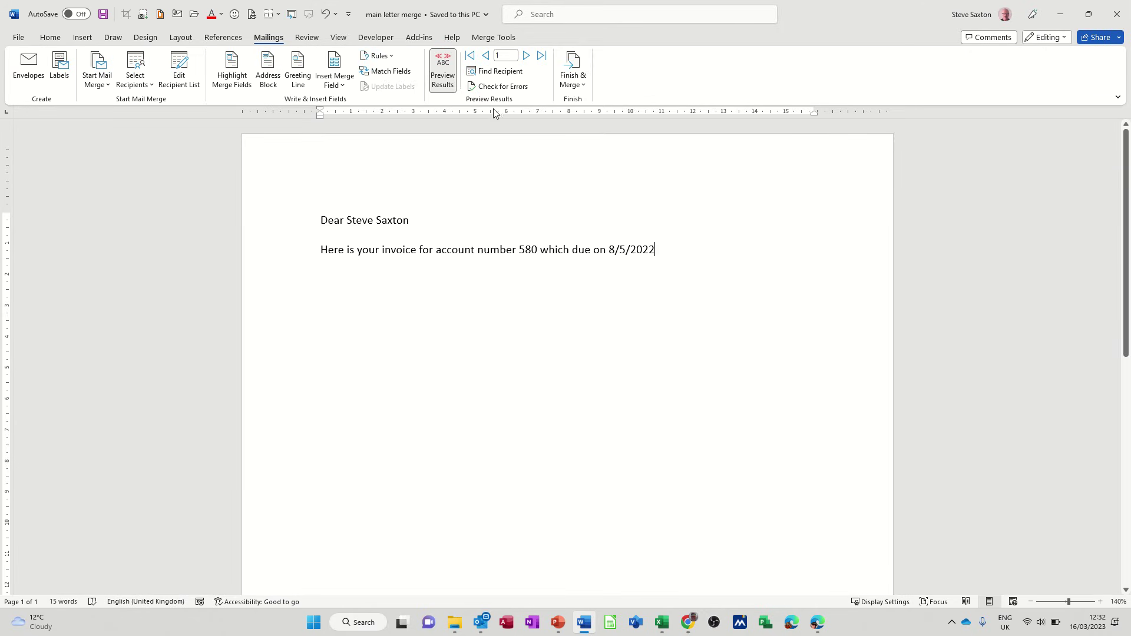
Step: Launch Merge with Attachments from the Merge Tools add-in to bring up its dialog
left_click(489, 37)
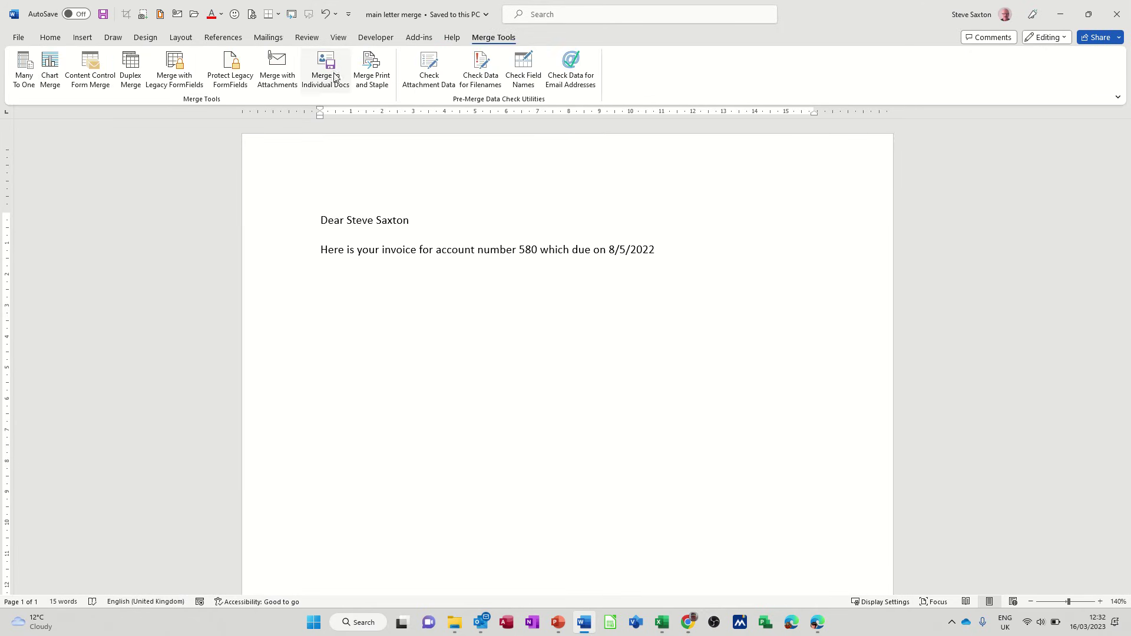
left_click(281, 75)
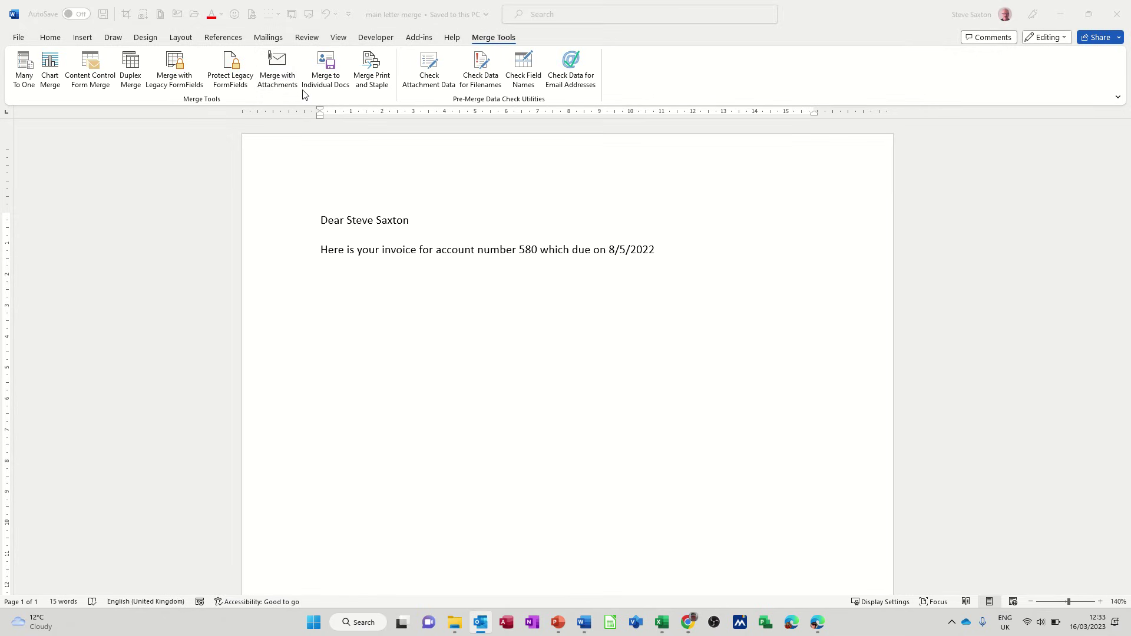
left_click(278, 64)
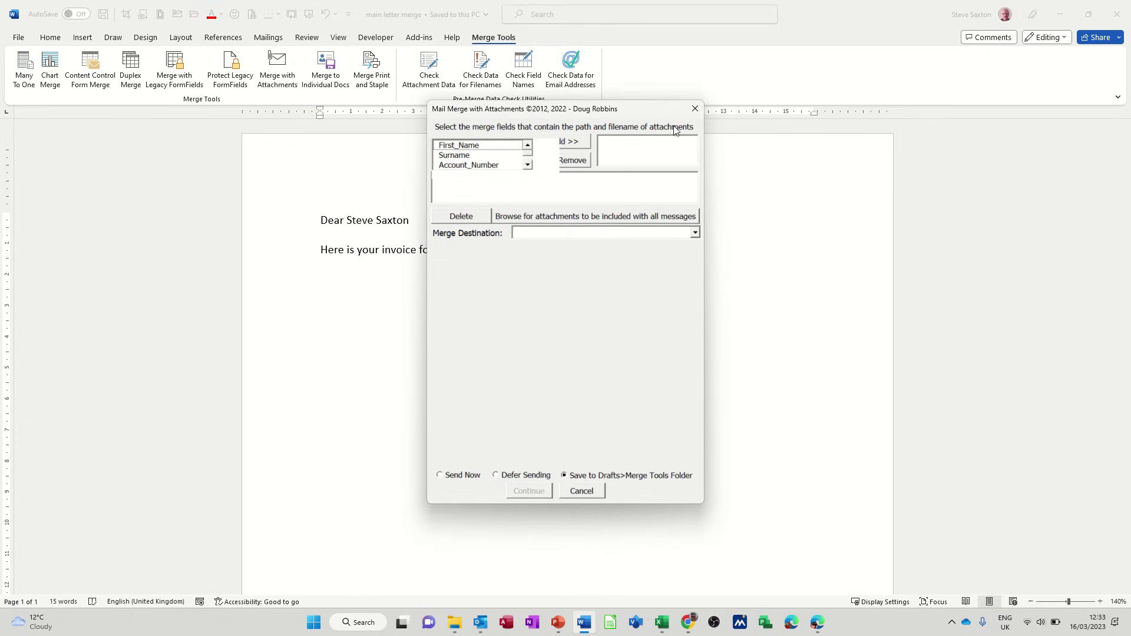
Step: Add Invoice_Location as the attachment path field in the Merge with Attachments dialog
left_click(528, 166)
left_click(527, 166)
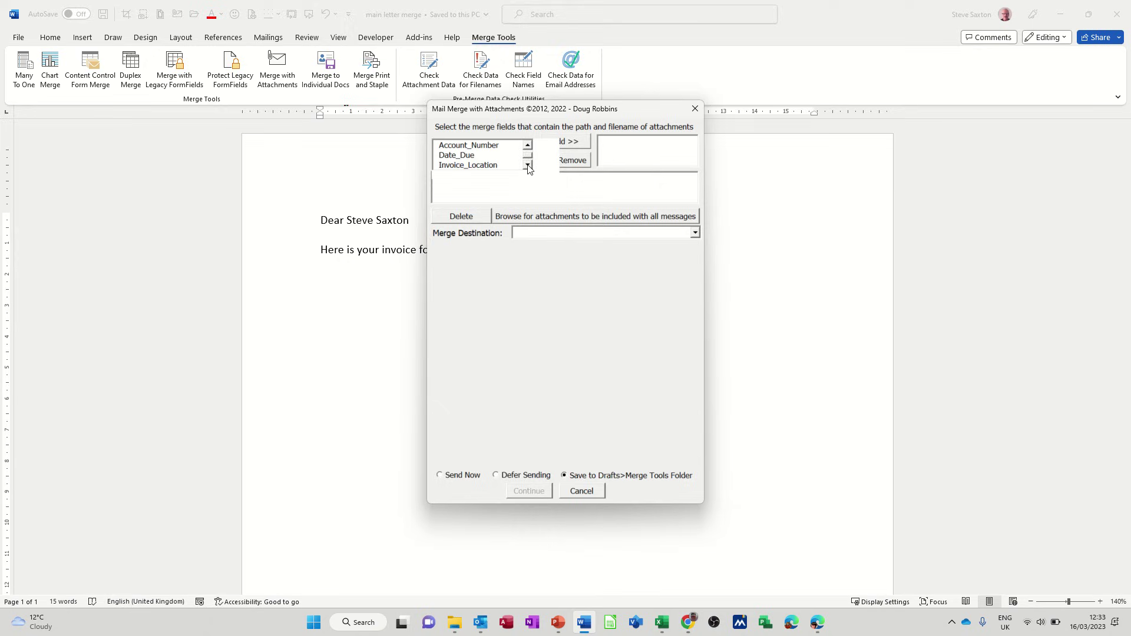
left_click(498, 165)
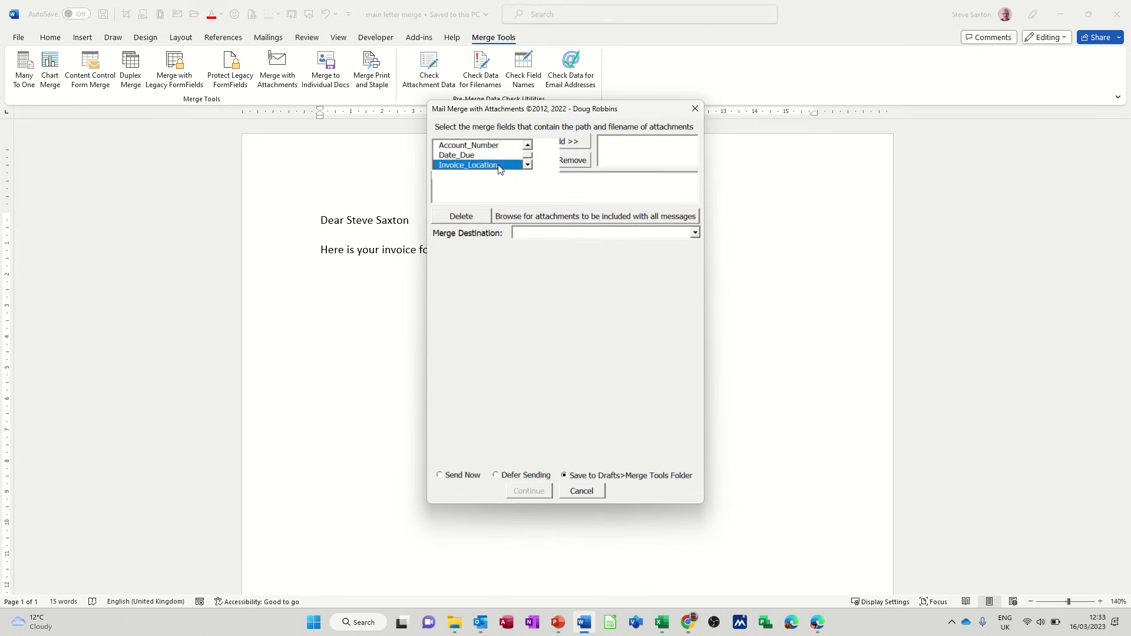
left_click(571, 143)
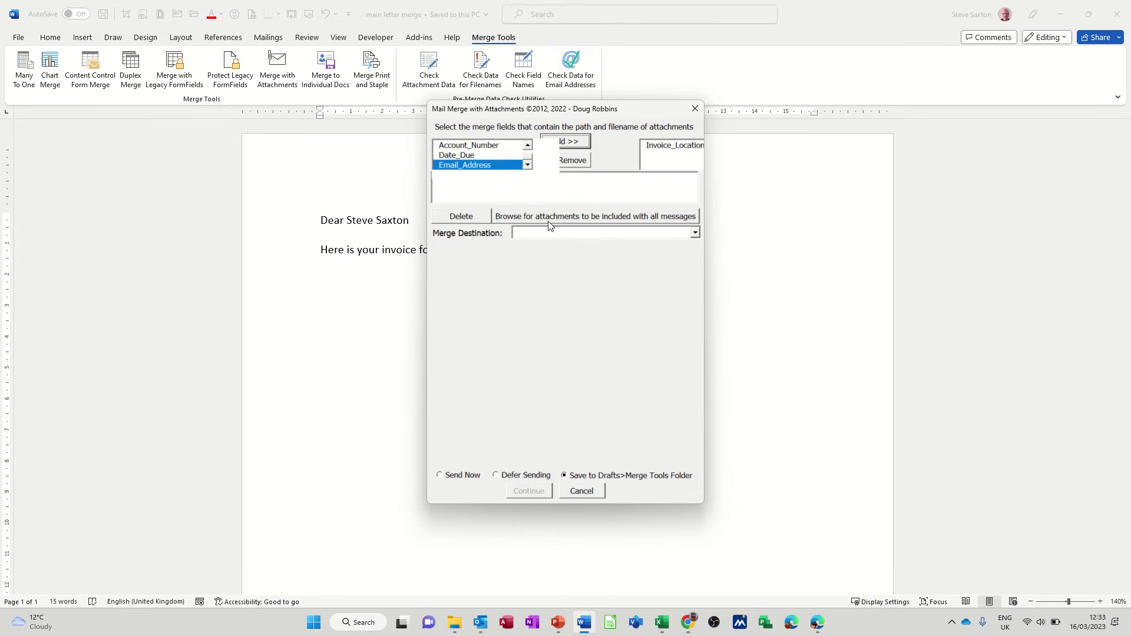
left_click(696, 233)
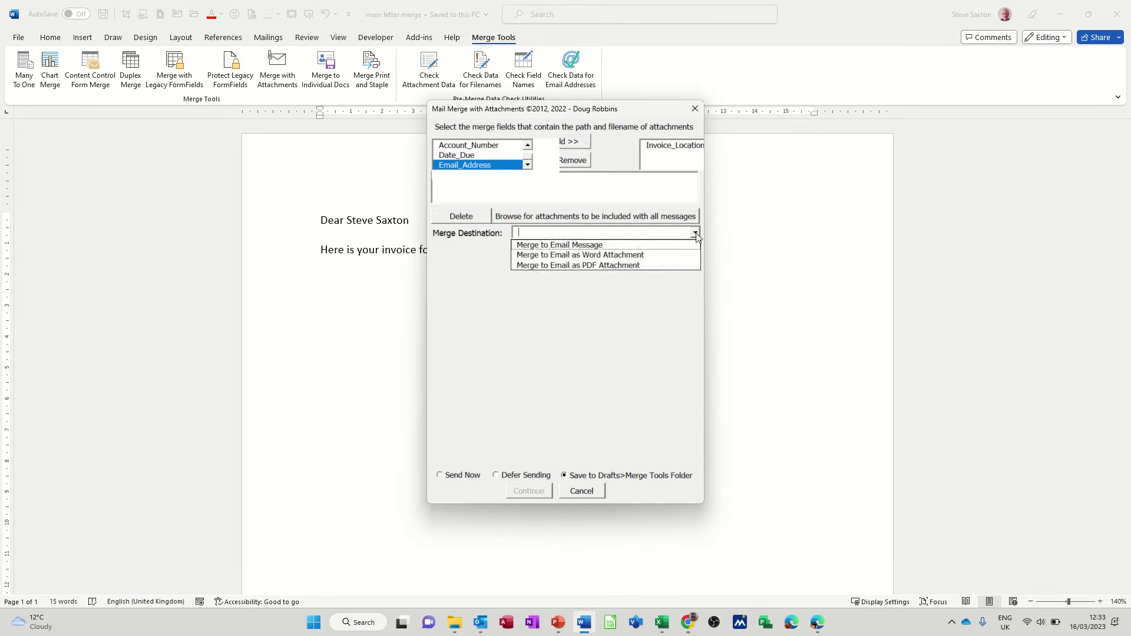
Step: Merge to email as Word attachment, naming files by Surname and addressing via Email_Address
left_click(575, 255)
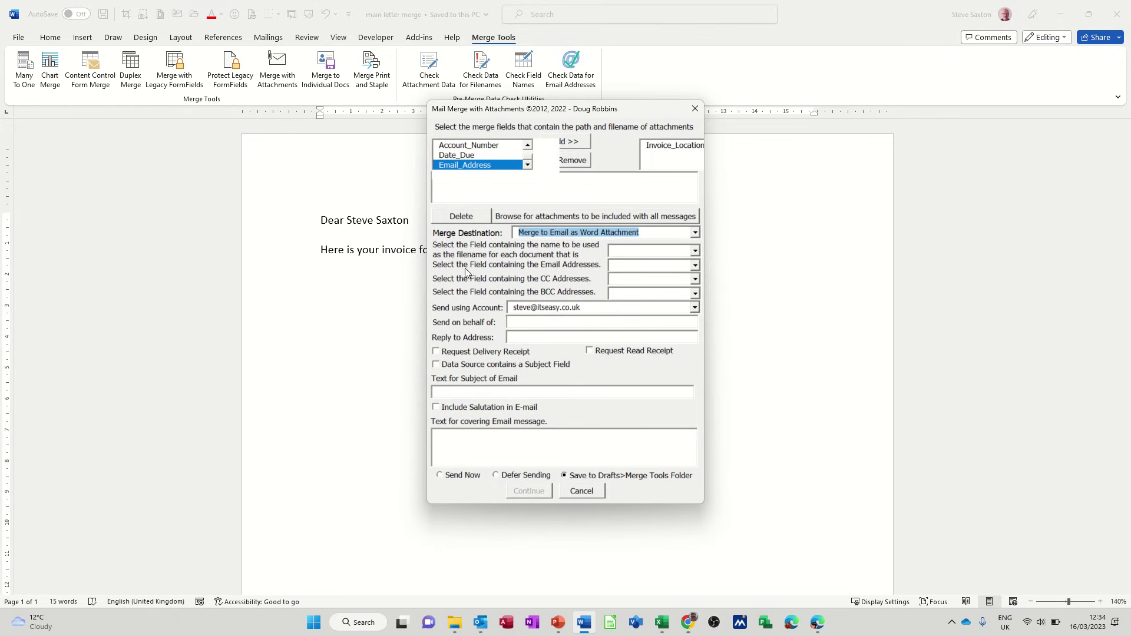
left_click(696, 250)
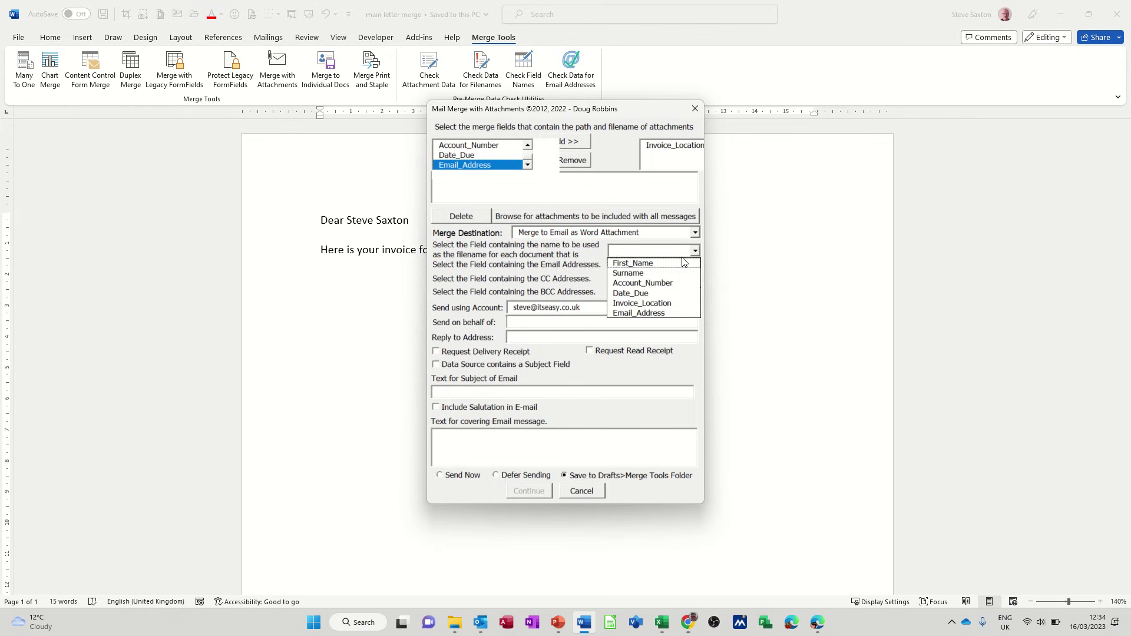
left_click(658, 275)
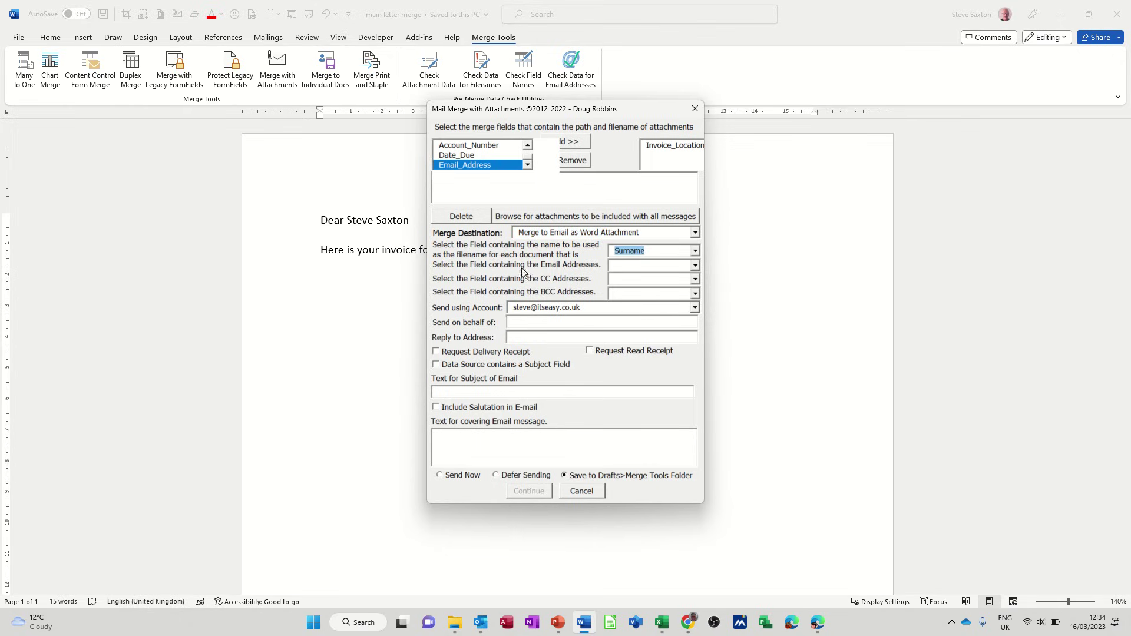
left_click(695, 269)
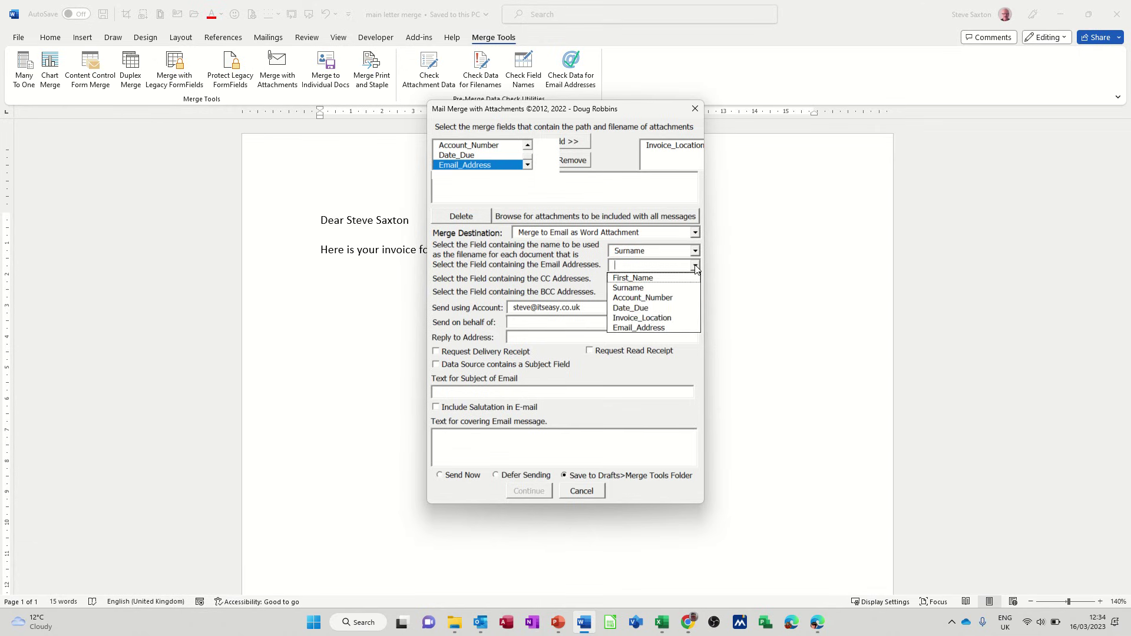
left_click(647, 331)
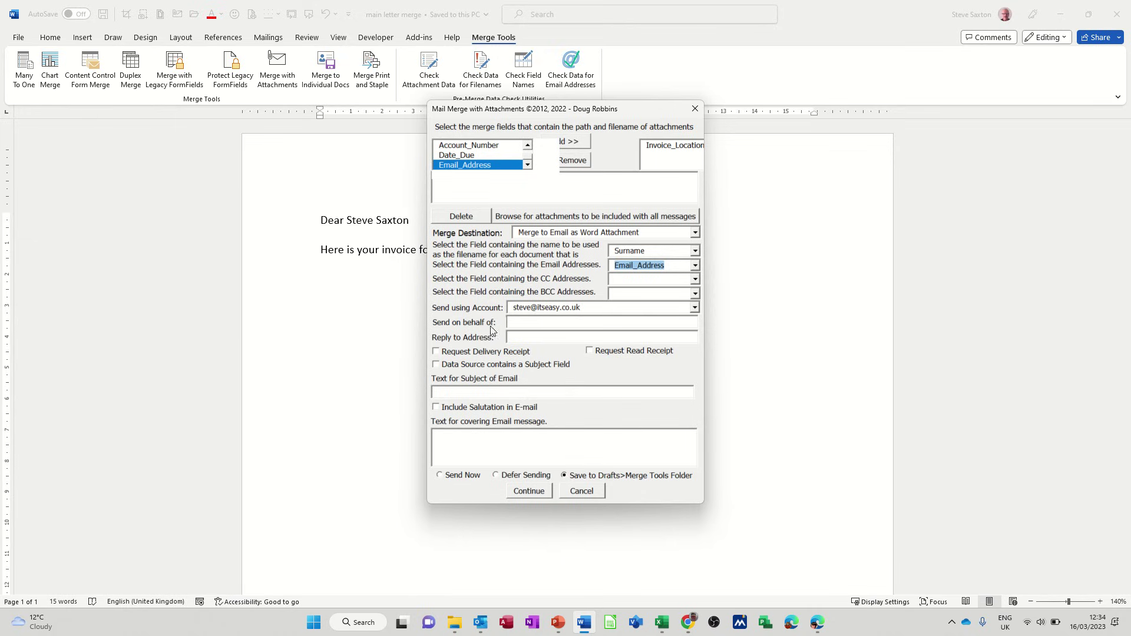
left_click(451, 389)
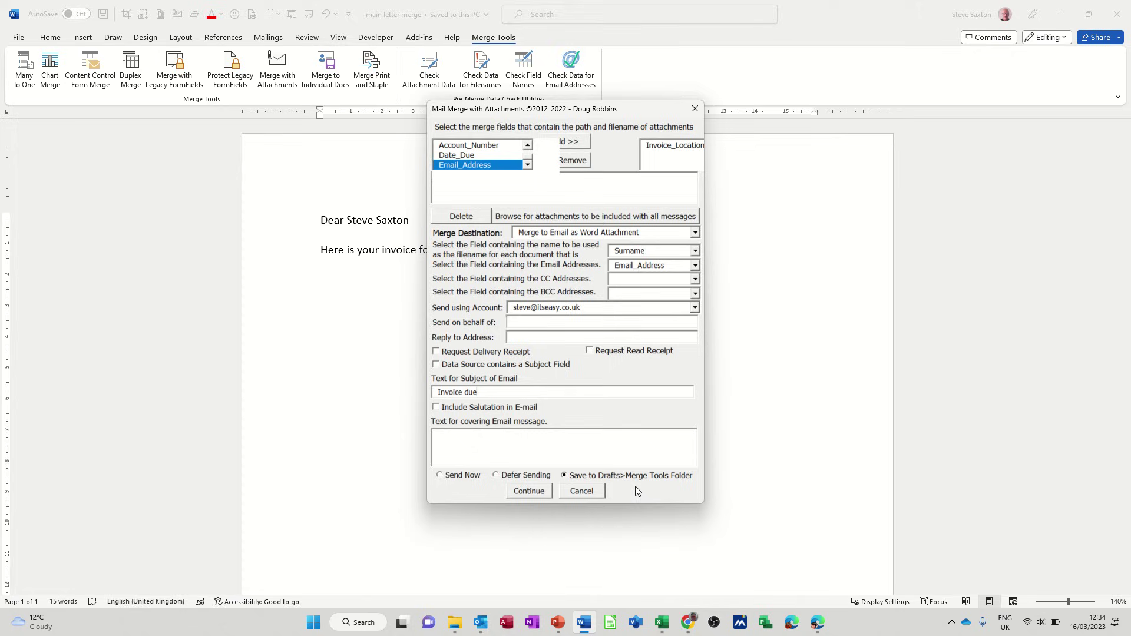
Step: Choose Send Now for the 'Invoice due' emails and continue to record selection
left_click(440, 476)
left_click(533, 492)
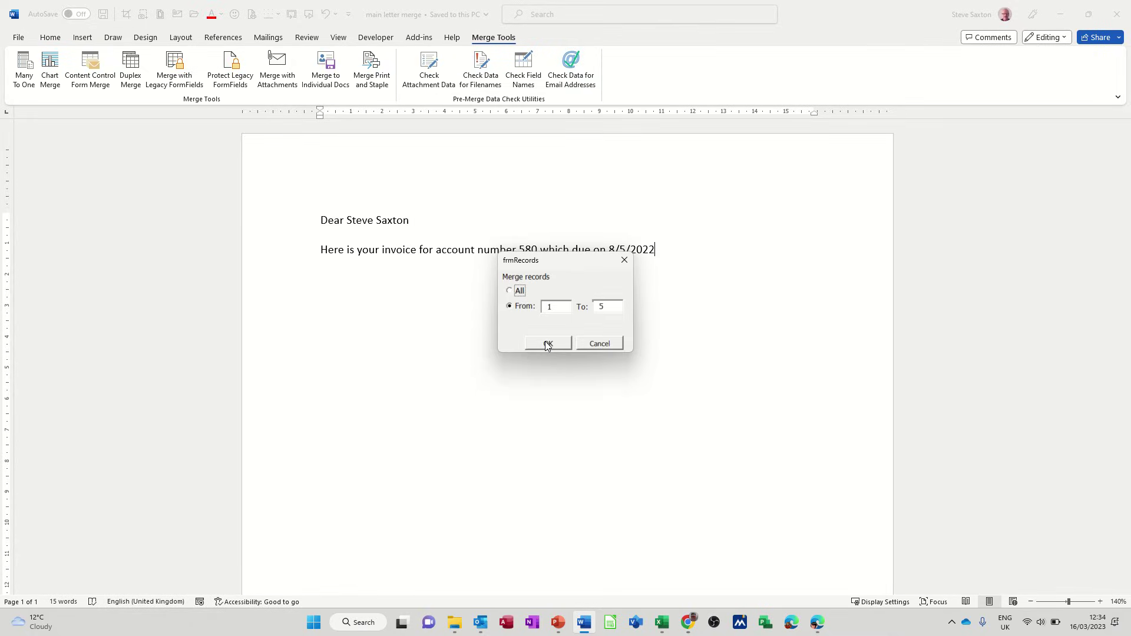
Step: Merge records 1 to 5, saving the generated documents into Documents\New folder (2)
left_click(547, 344)
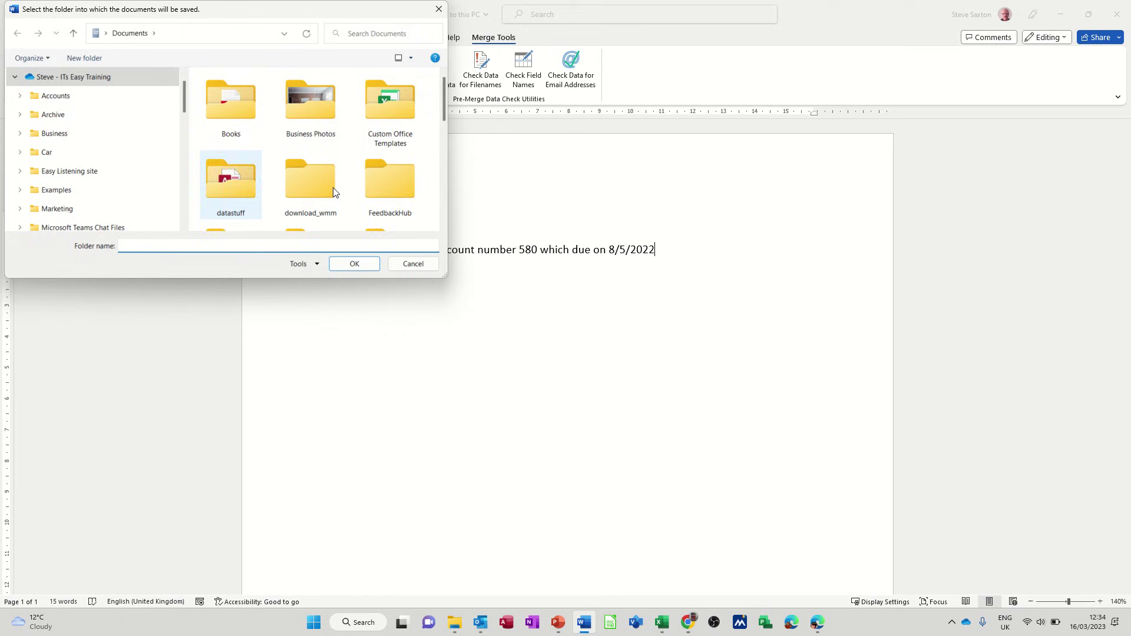
left_click_drag(444, 98, 419, 171)
double_click(311, 161)
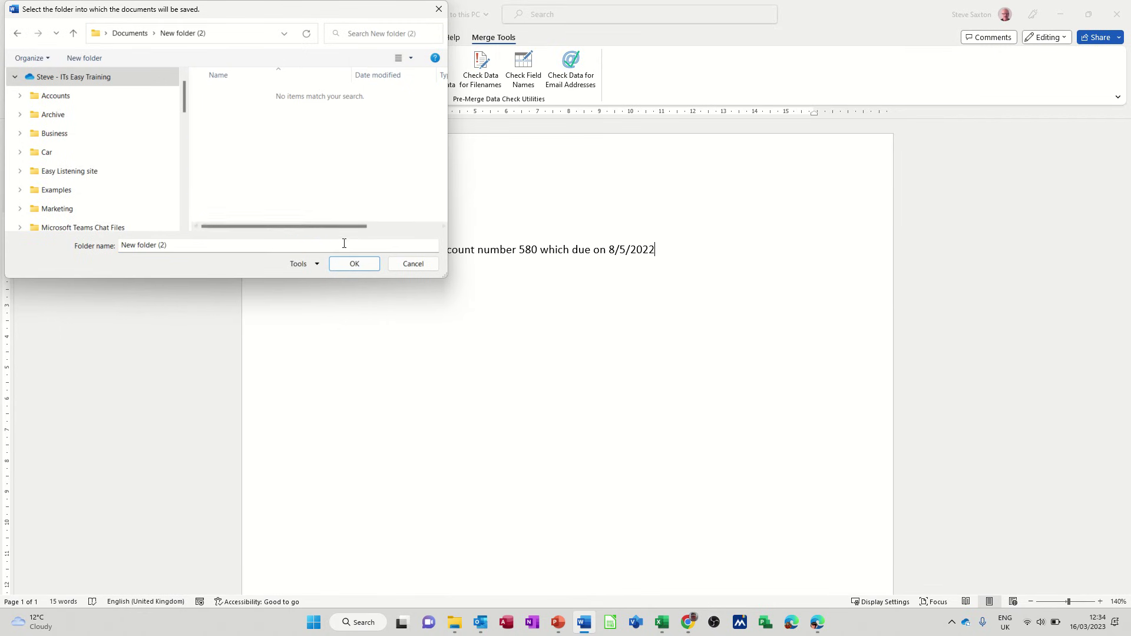
left_click(354, 265)
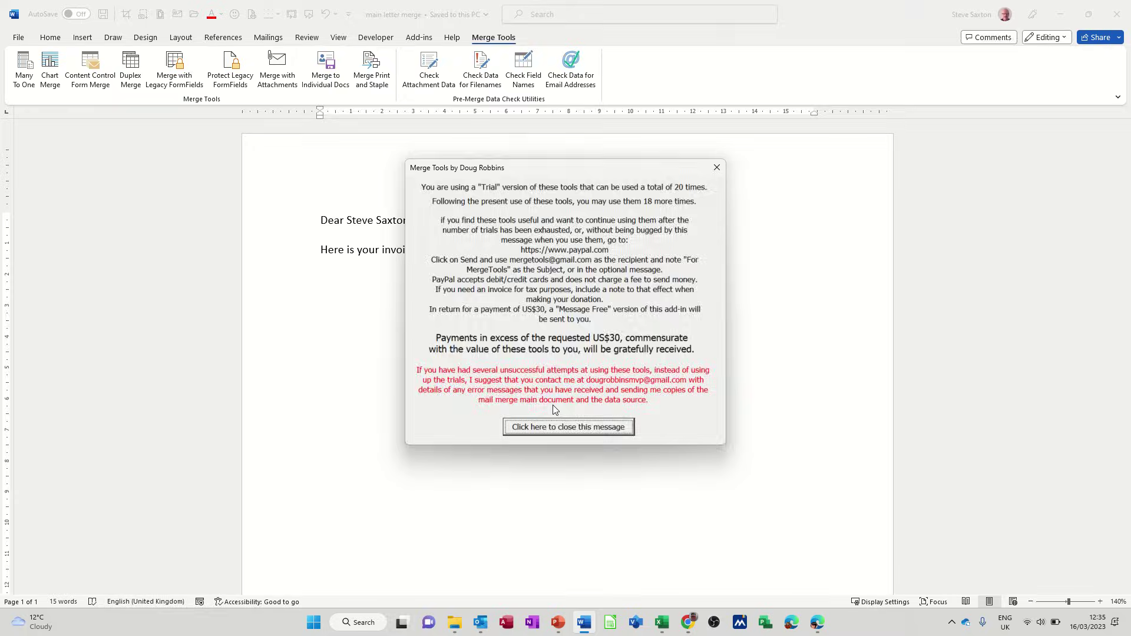
Step: Close the Merge Tools trial notice so the attachment merge finishes all five records
left_click(568, 427)
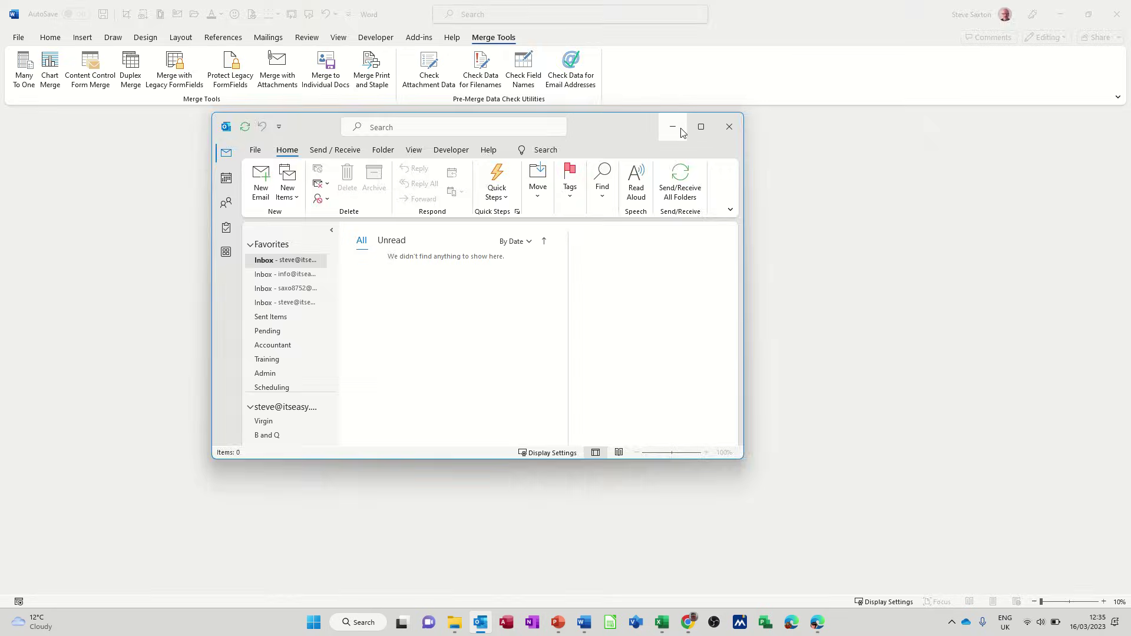
Step: Maximize Outlook, send/receive all folders, and open the first Invoice due email
left_click(700, 126)
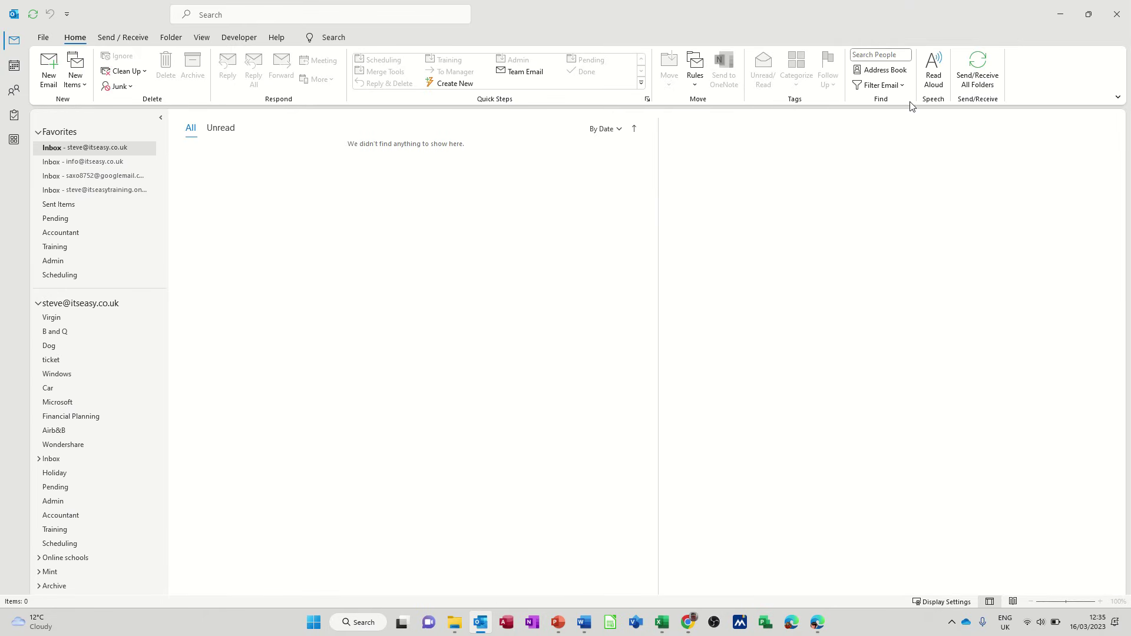
left_click(962, 80)
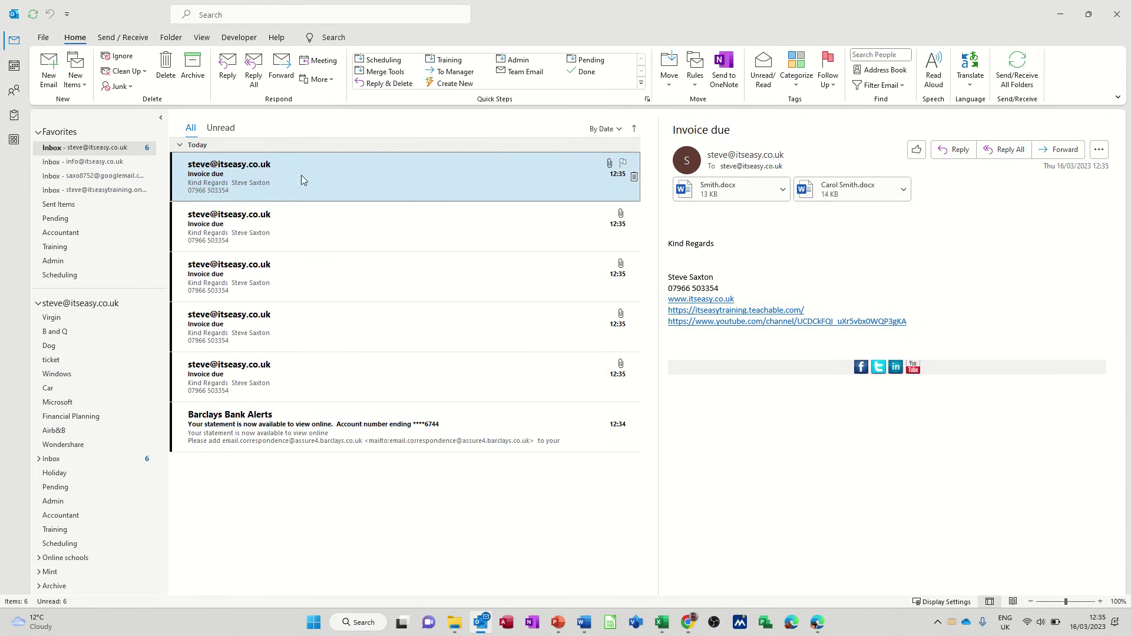
left_click(271, 235)
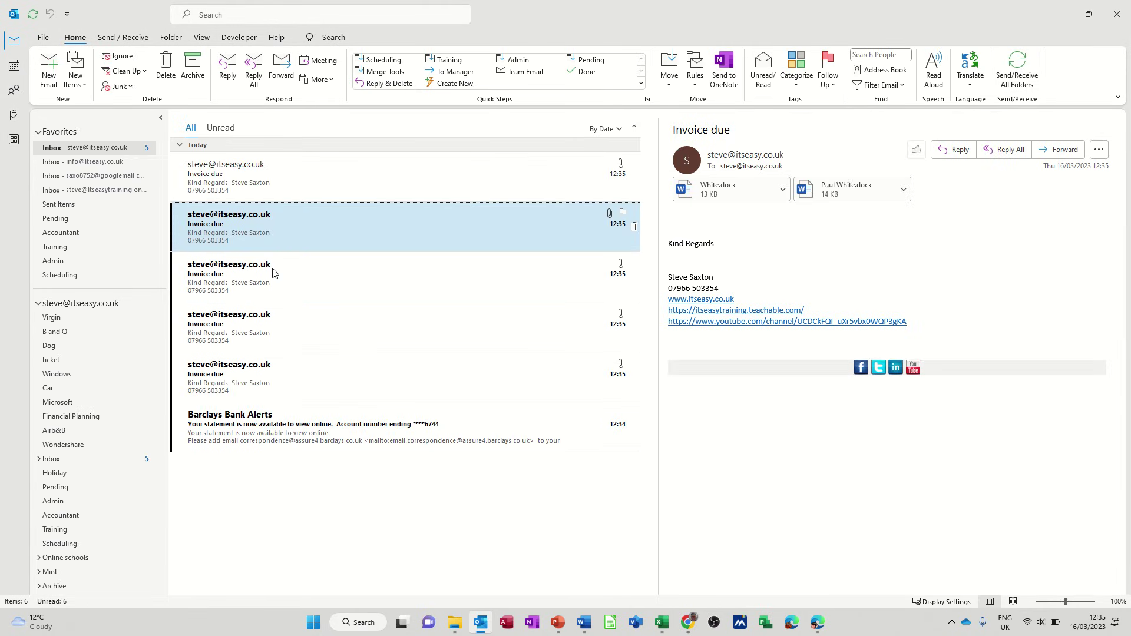
Step: Go through the remaining Invoice due emails, confirming each carries two Word attachments
left_click(275, 272)
left_click(275, 318)
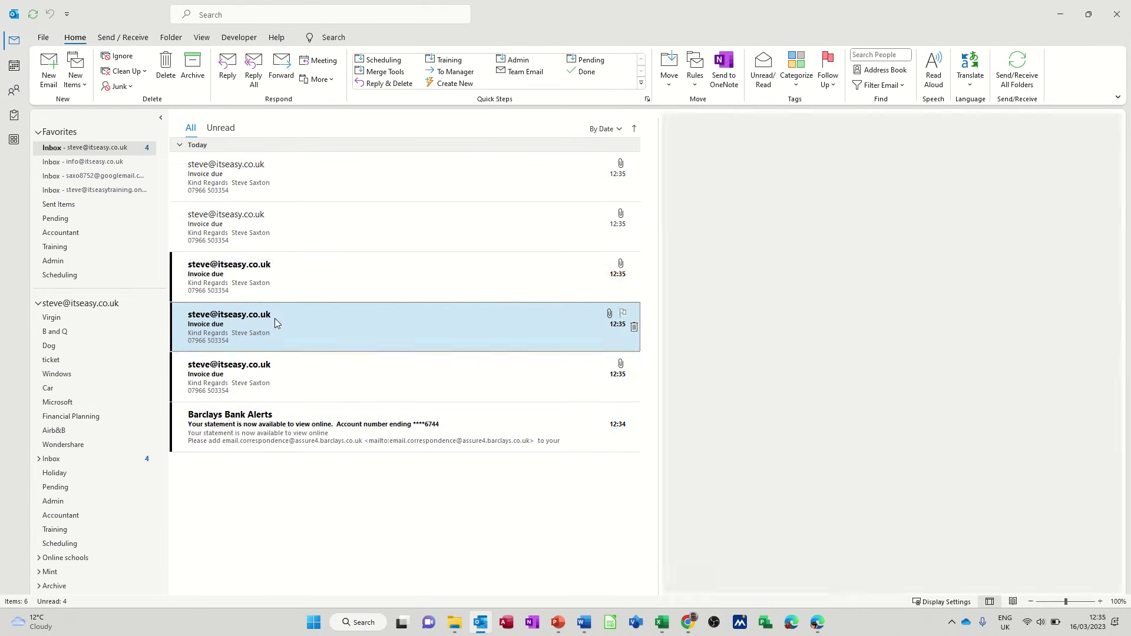
left_click(271, 381)
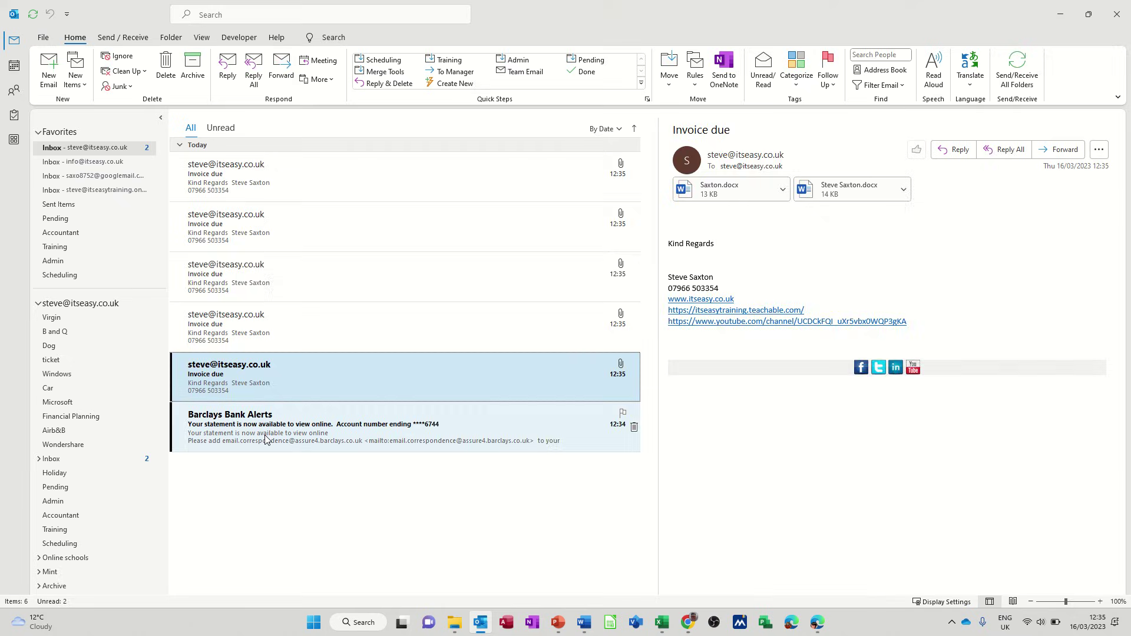
left_click(266, 436)
left_click(398, 281)
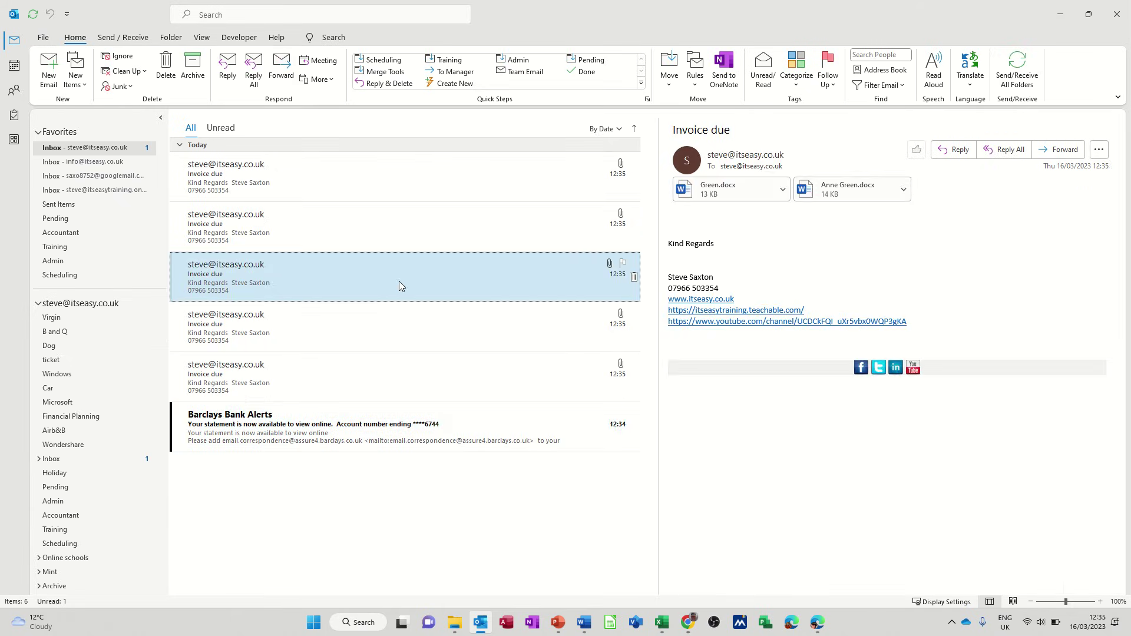
left_click(313, 178)
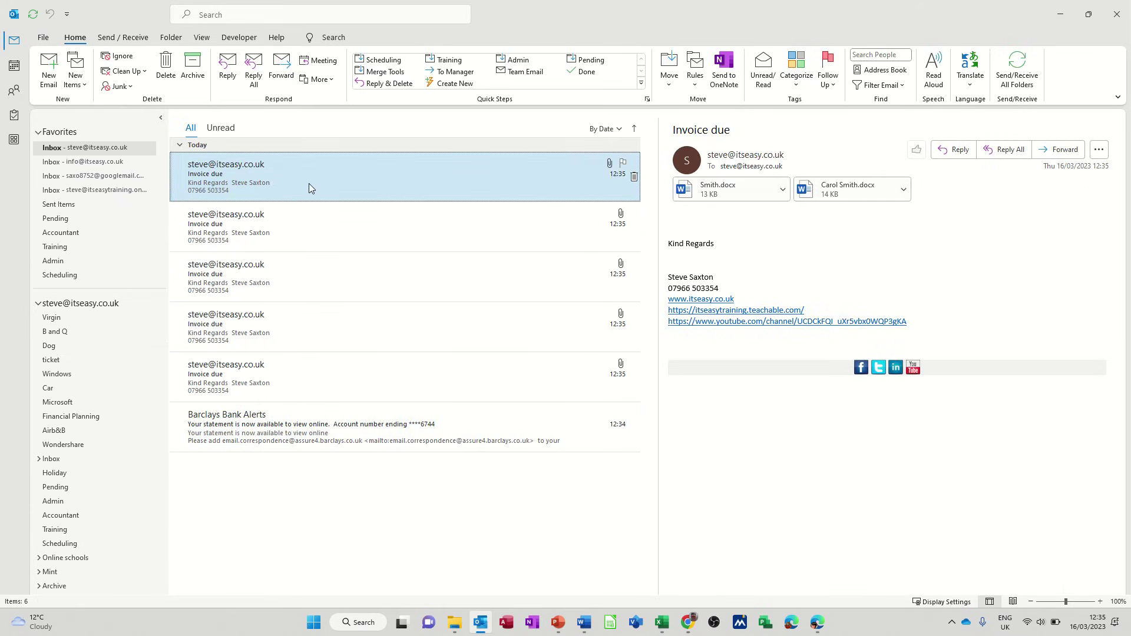
left_click(296, 216)
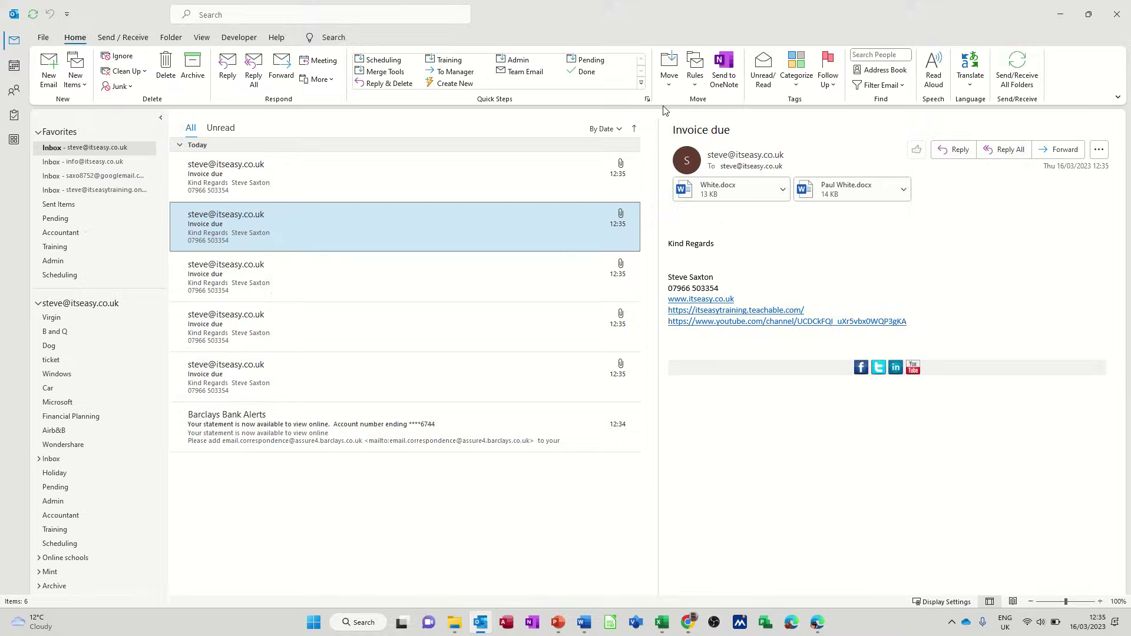
Step: Minimize Outlook to bring the Word window back on screen
left_click(1063, 17)
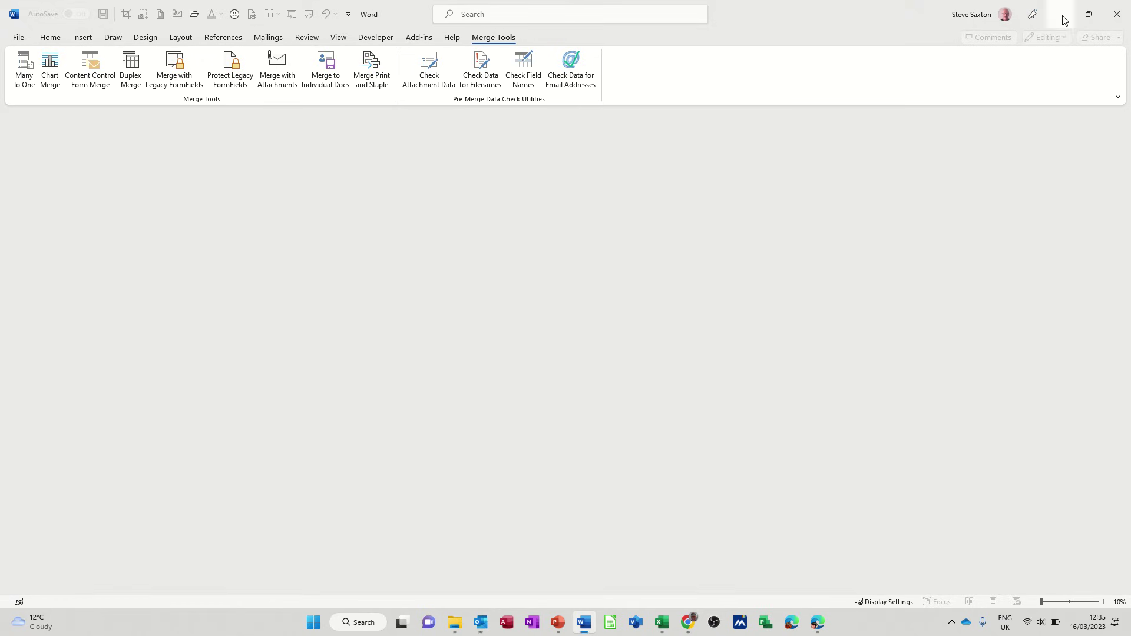